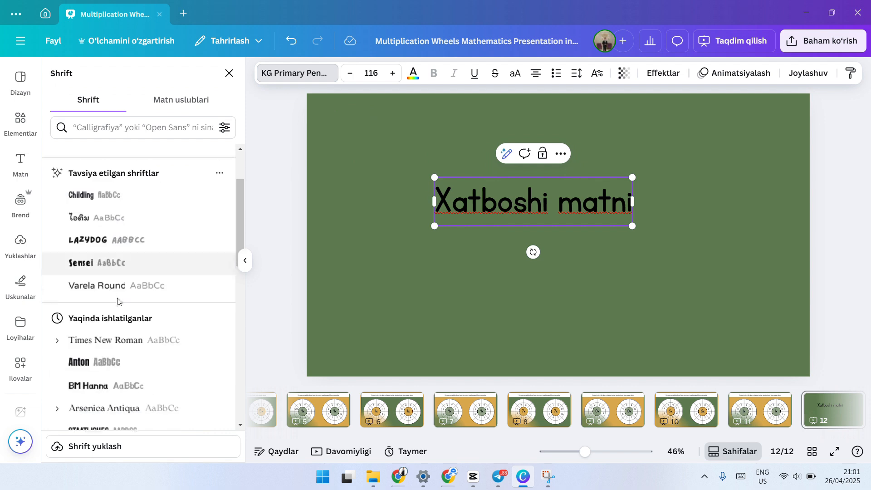
Step: Set the heading text's size to 115 and look through the available text colours
click(350, 73)
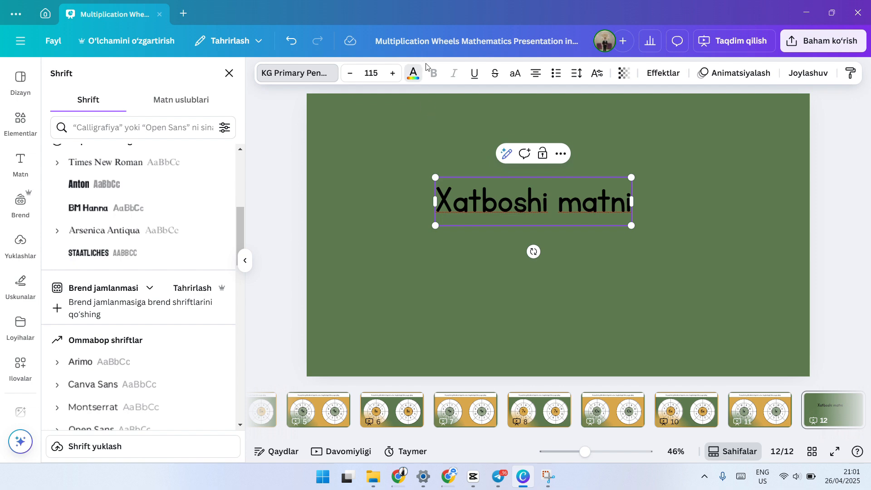
click(413, 73)
scroll(117, 290, down, 3)
scroll(117, 302, up, 3)
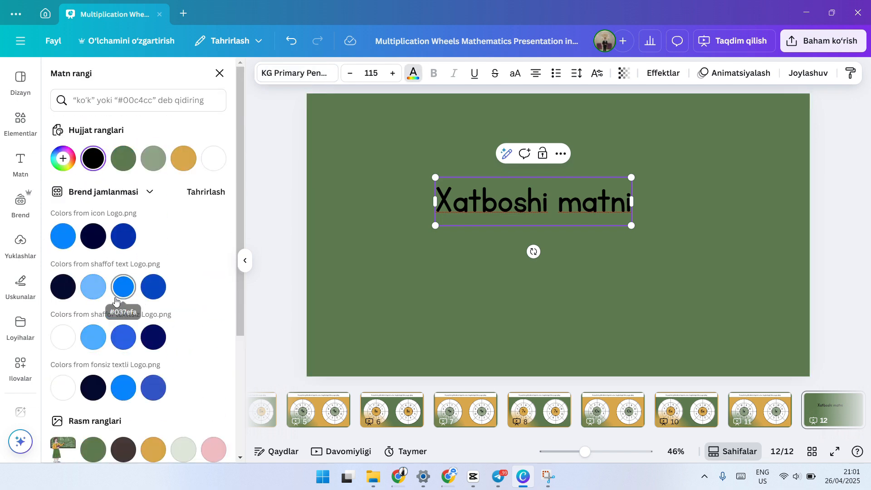
scroll(116, 302, down, 4)
scroll(116, 302, up, 4)
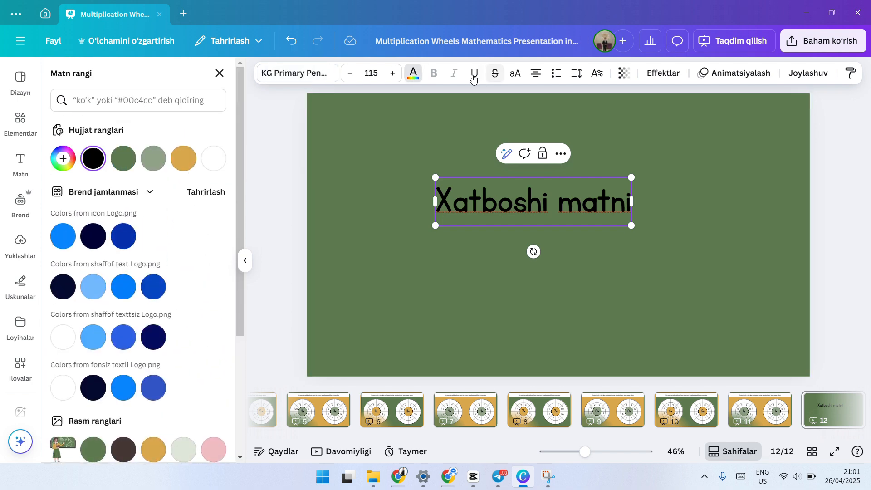
Step: Change the font of the "Xatboshi matni" heading to Times New Roman
double_click(494, 191)
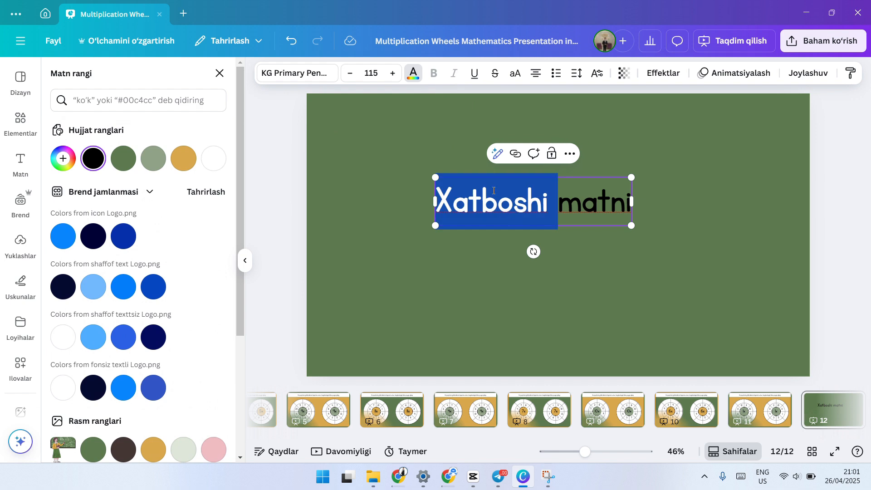
click(298, 73)
click(160, 157)
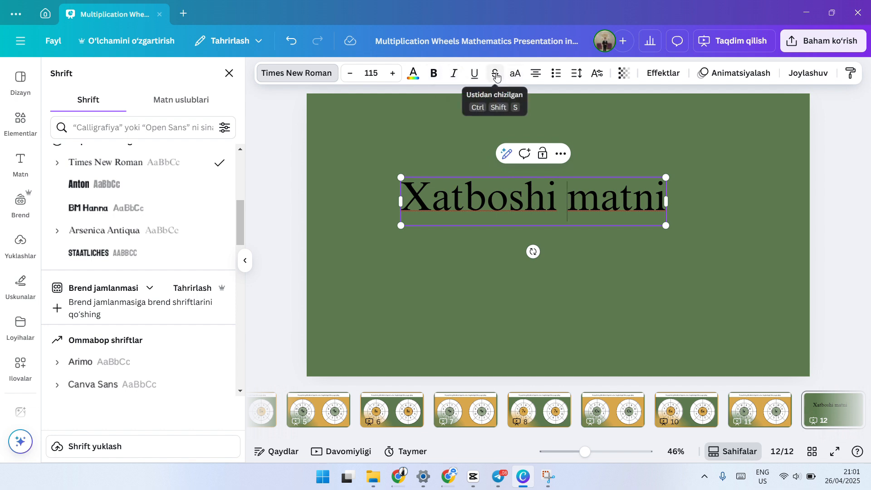
Step: Make the entire "Xatboshi matni" heading bold and italic
double_click(472, 208)
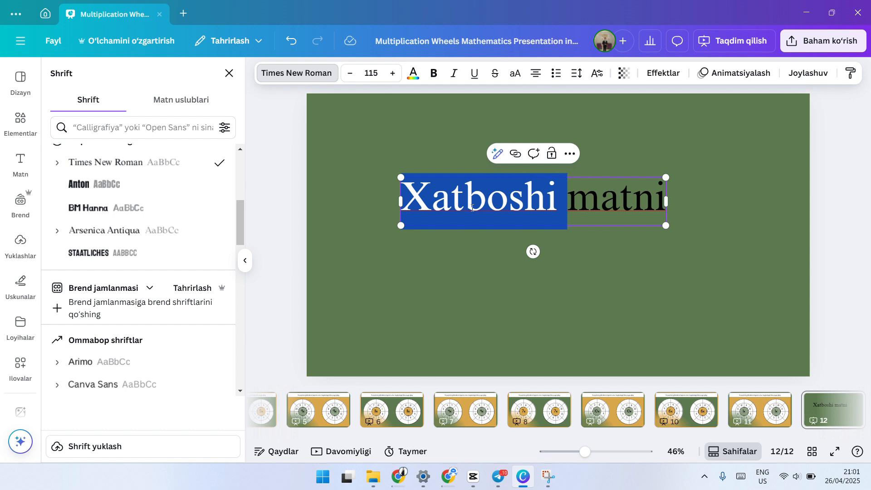
click(472, 208)
click(434, 73)
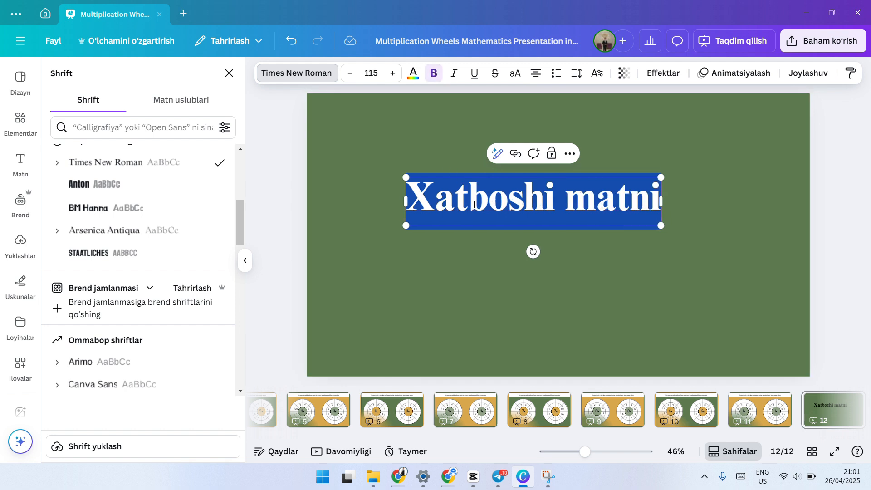
click(456, 74)
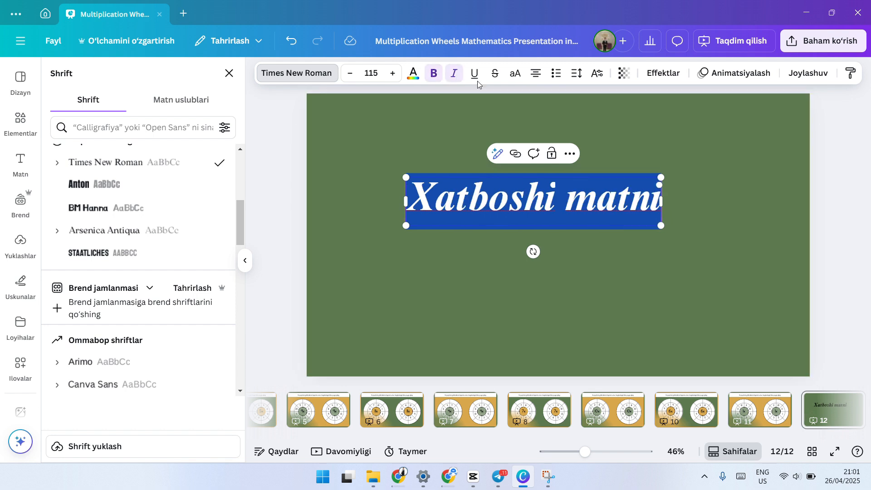
Step: Try underline and strikethrough on the heading text and remove both styles again
click(476, 77)
click(496, 75)
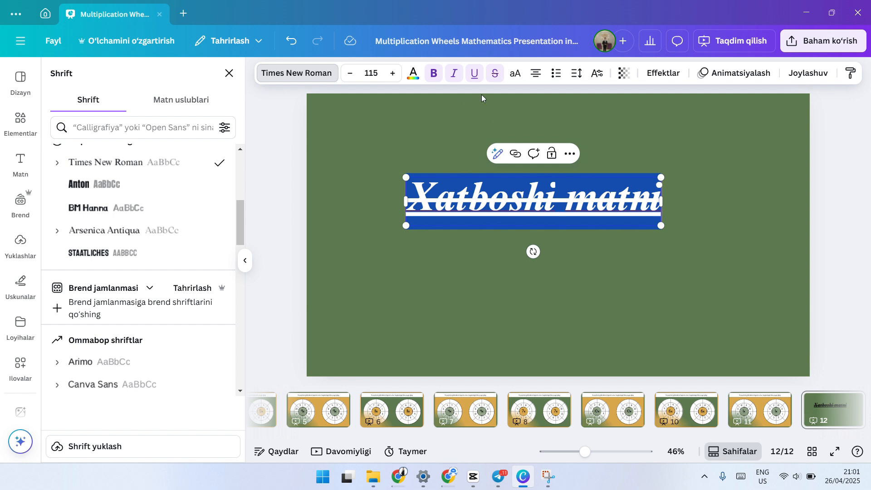
click(499, 78)
click(473, 77)
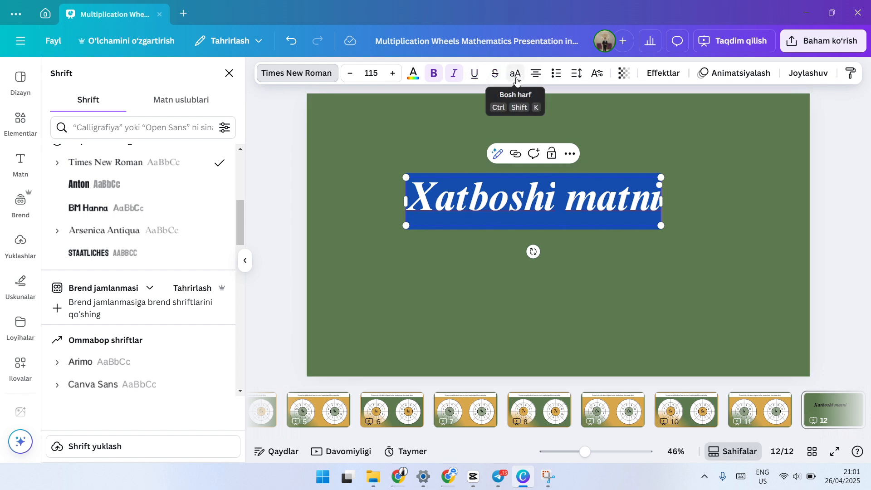
Step: Toggle the heading text between uppercase and its normal letter case several times, ending on normal case
click(516, 77)
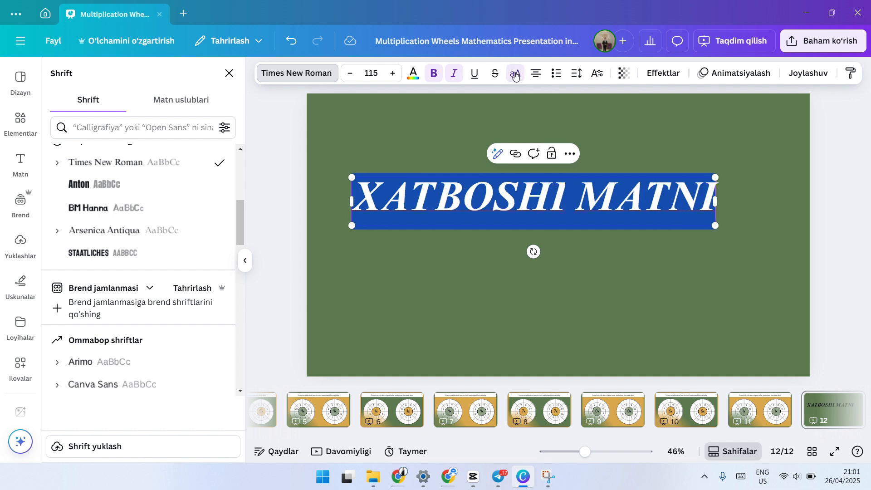
click(516, 75)
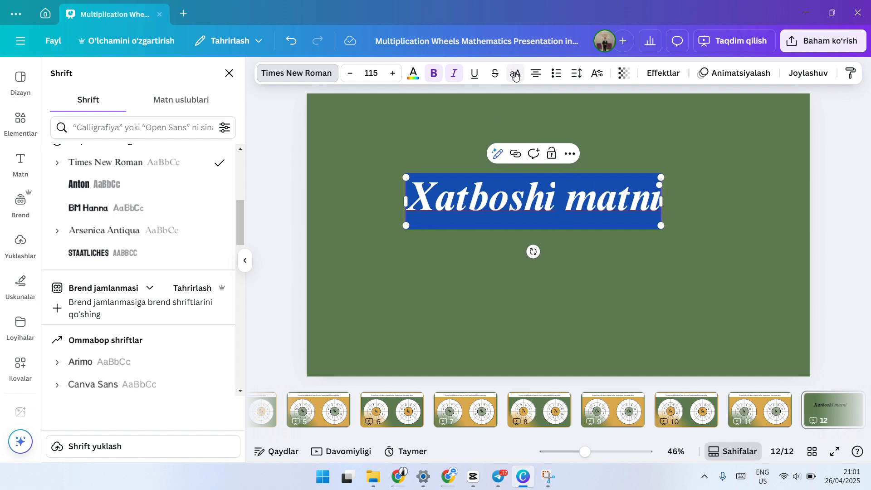
click(516, 76)
click(515, 76)
click(515, 75)
click(516, 76)
Step: Cycle the heading text through the available paragraph alignments
click(538, 75)
click(535, 74)
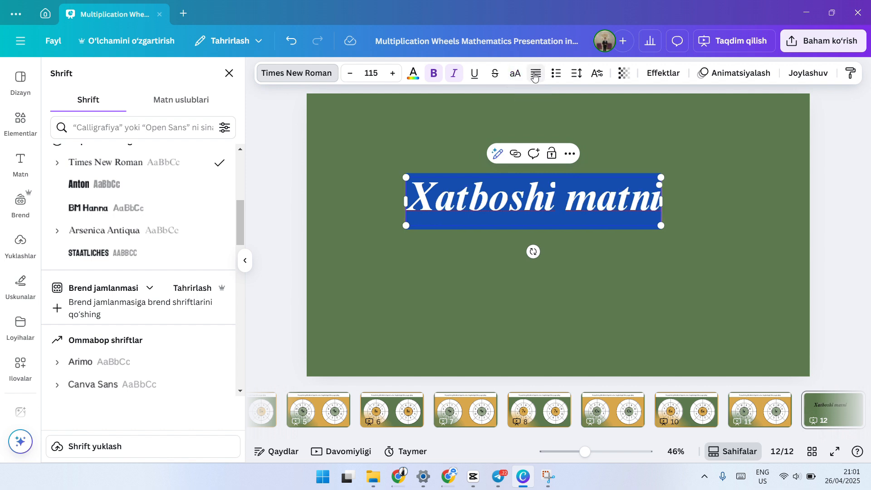
click(536, 75)
Step: Set the heading's letter spacing to 26 and its line spacing to 1.75
click(577, 73)
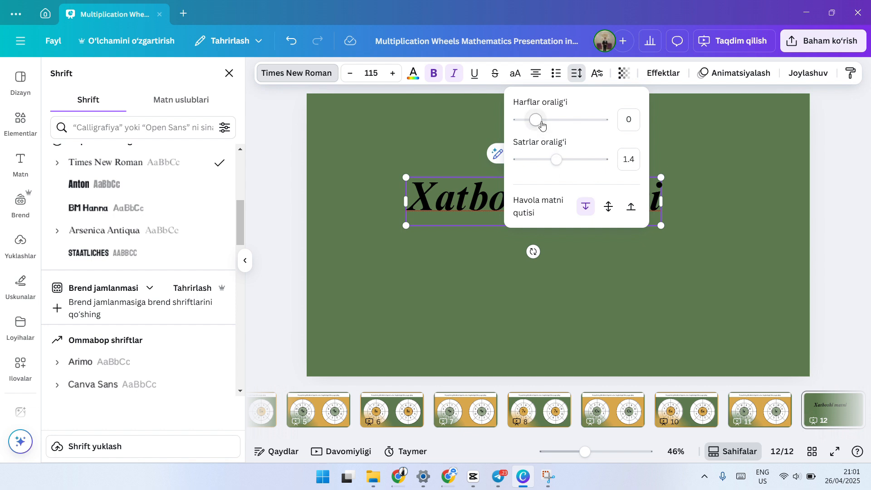
drag(534, 121, 573, 157)
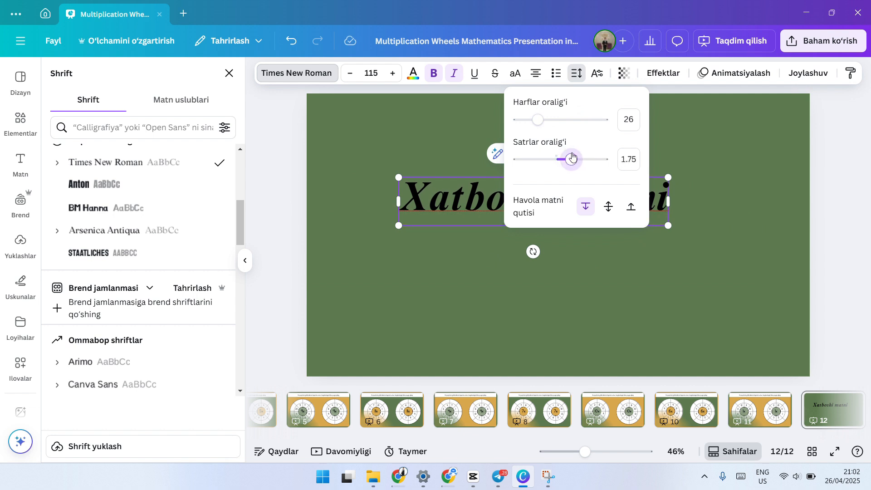
click(458, 203)
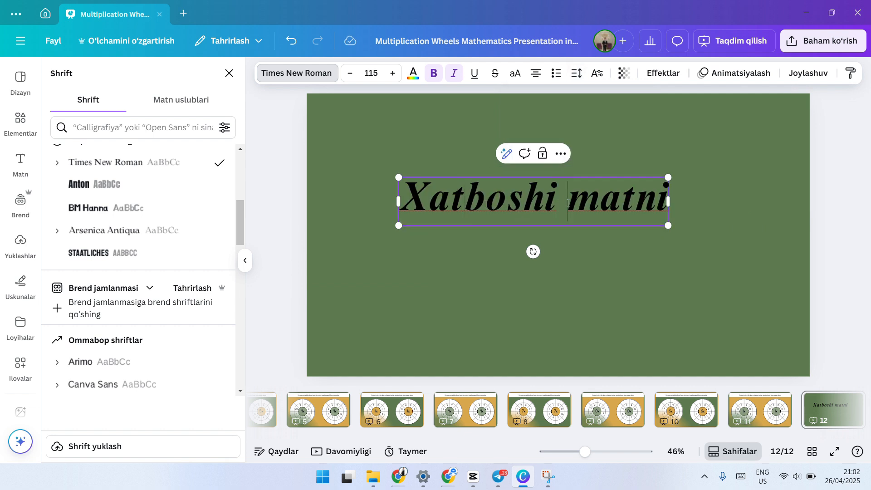
Step: Break the heading into two lines so that "matni" sits on its own line
click(568, 203)
key(Return)
drag(595, 286, 474, 205)
click(551, 248)
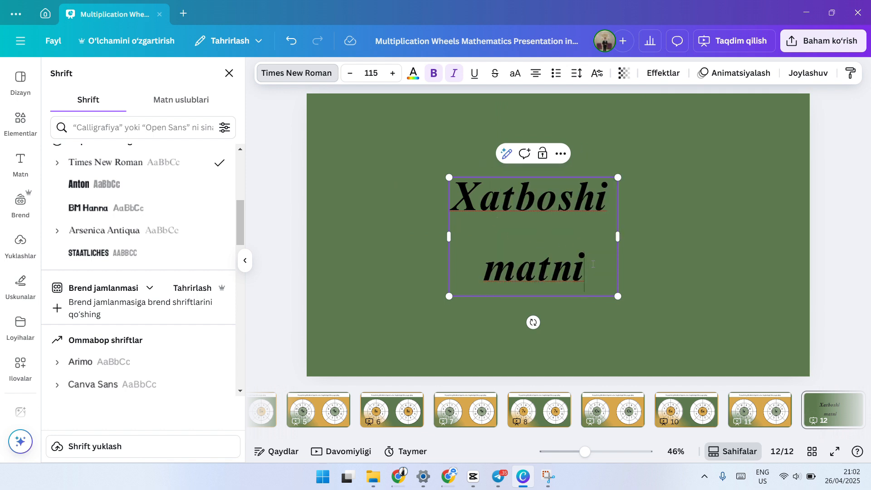
Step: Set the line spacing of the two-line heading to 1.4
drag(593, 264, 451, 199)
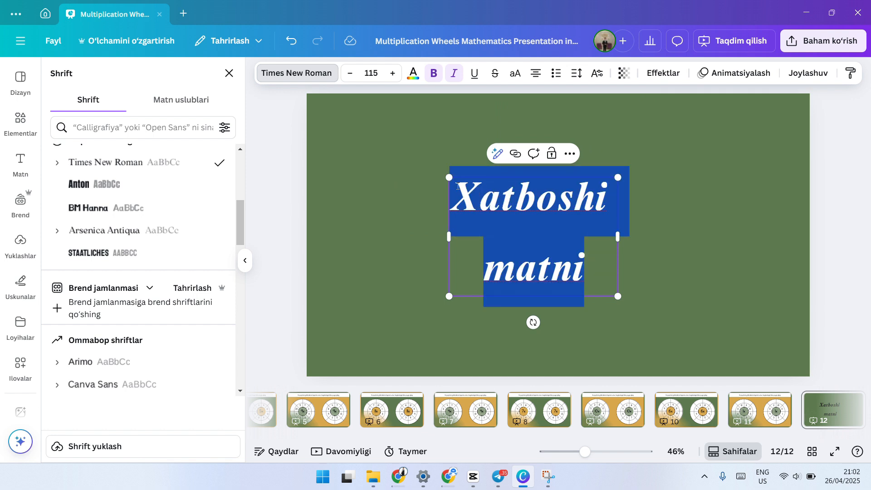
click(576, 73)
mouse_move(568, 159)
mouse_down()
mouse_move(603, 159)
mouse_move(547, 161)
mouse_move(585, 159)
mouse_move(557, 159)
mouse_up()
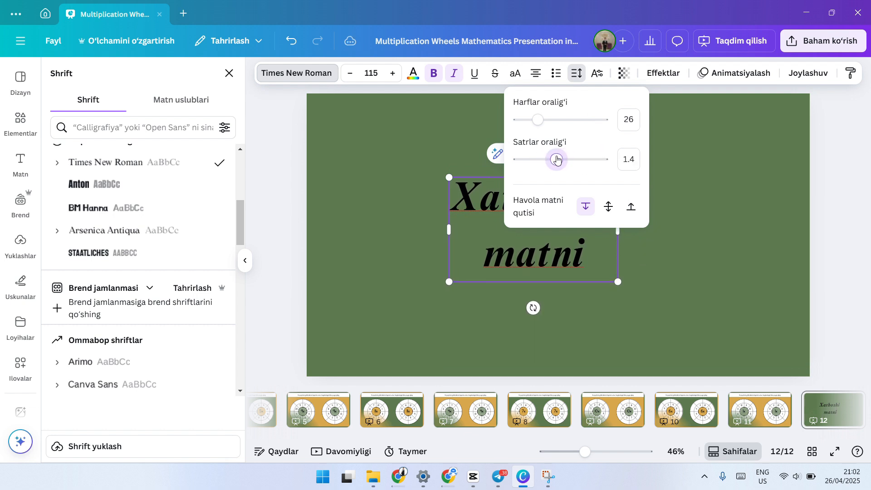
click(492, 239)
Step: View the superscript and subscript options and the kerning and ligature settings for the heading text
click(603, 71)
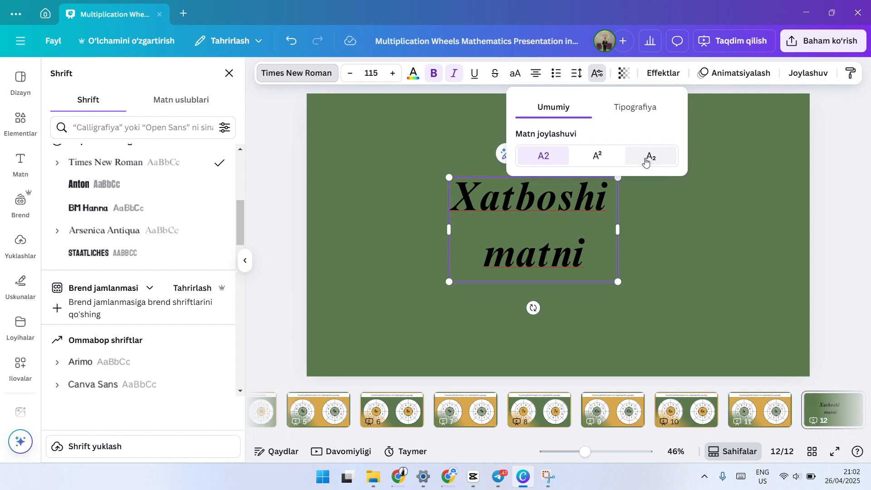
click(645, 114)
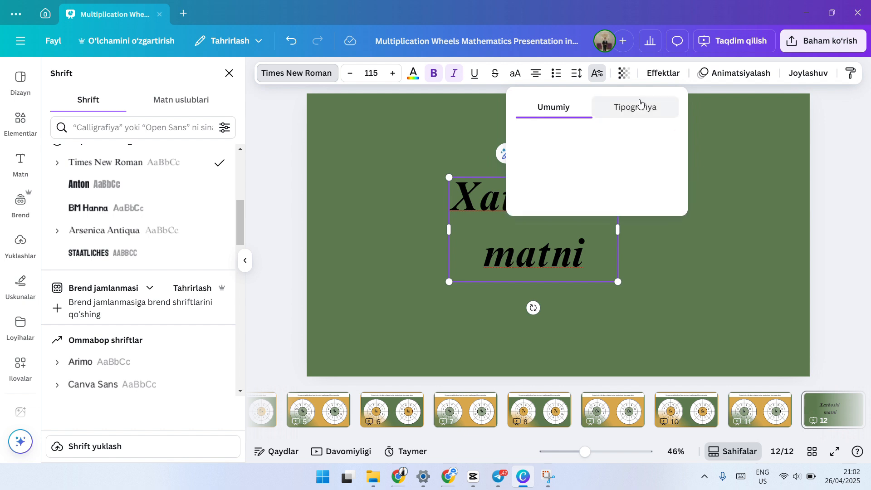
click(553, 107)
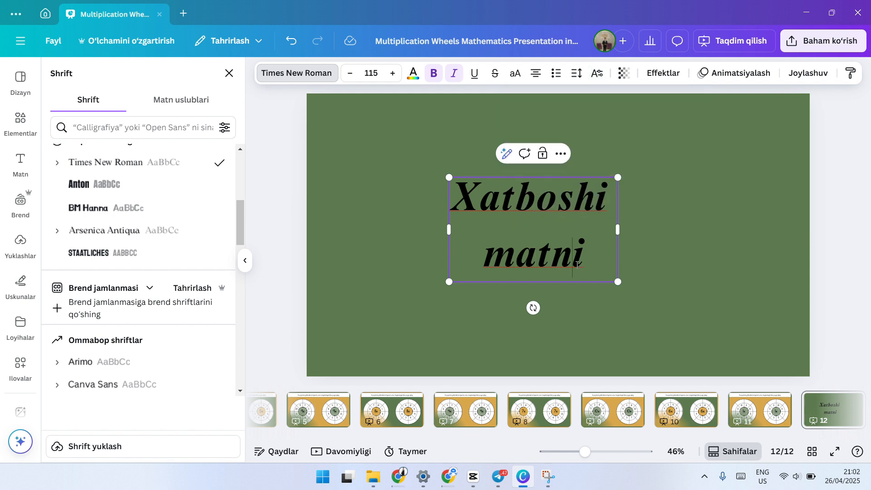
Step: Try changing the transparency of the heading text
key(ctrl+a)
click(625, 74)
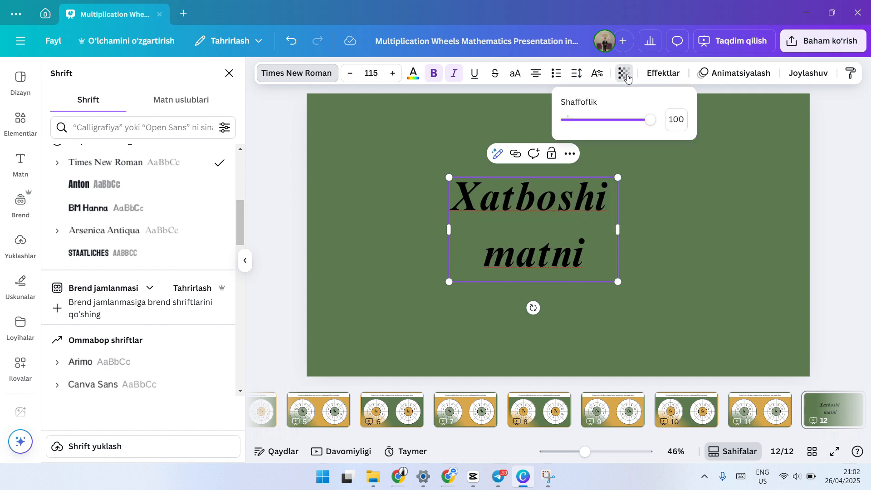
drag(634, 119, 680, 127)
Step: Look through the effect styles and shapes available for the heading text
click(663, 73)
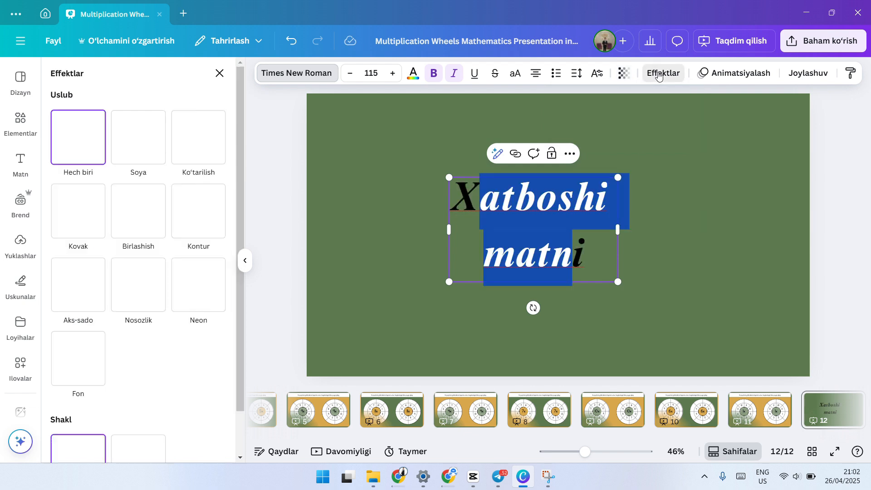
scroll(136, 245, down, 1)
scroll(150, 220, up, 1)
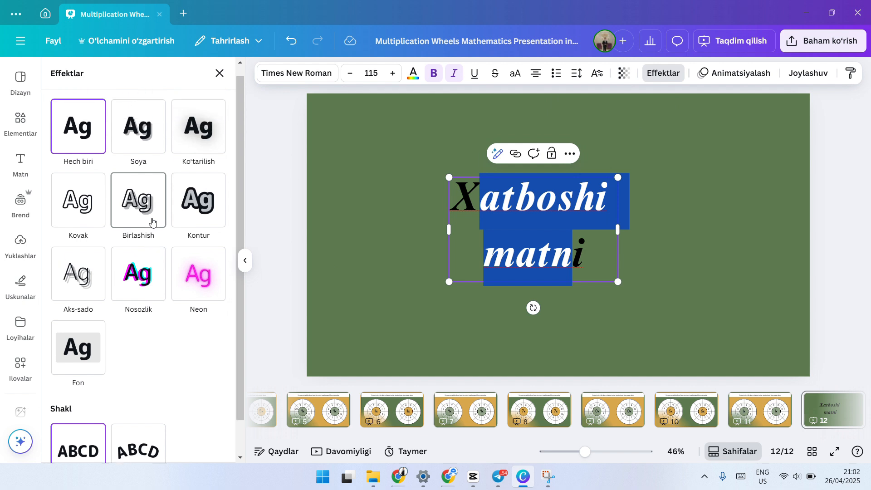
scroll(147, 220, down, 1)
scroll(132, 163, up, 1)
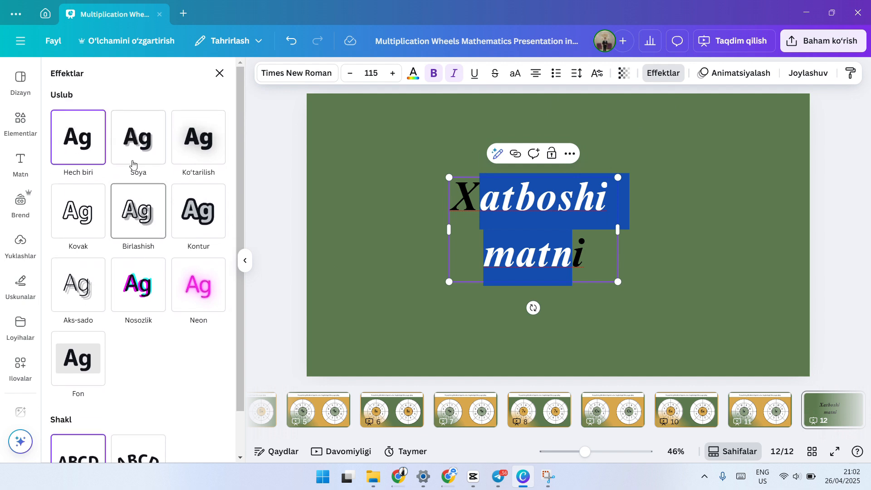
Step: Apply the Kontur effect to the heading with a thickness of 52
click(193, 217)
scroll(190, 293, down, 1)
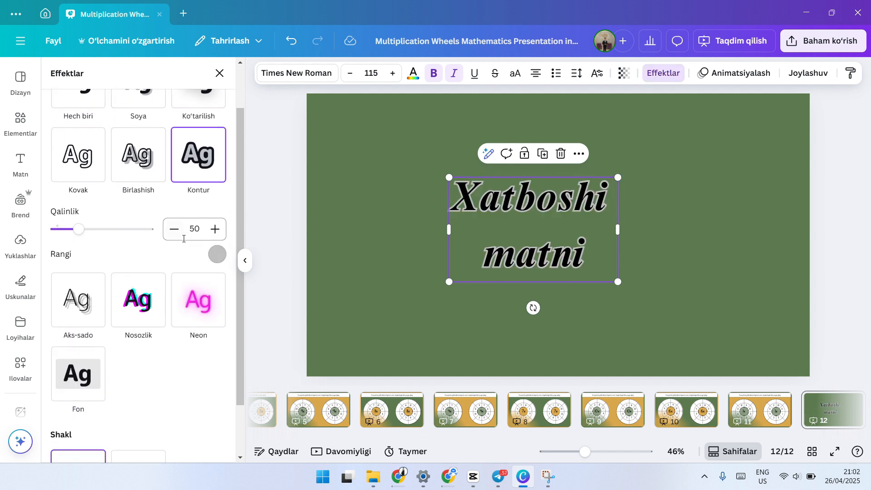
mouse_move(78, 229)
mouse_down()
mouse_move(127, 230)
mouse_move(79, 229)
mouse_up()
scroll(93, 214, down, 2)
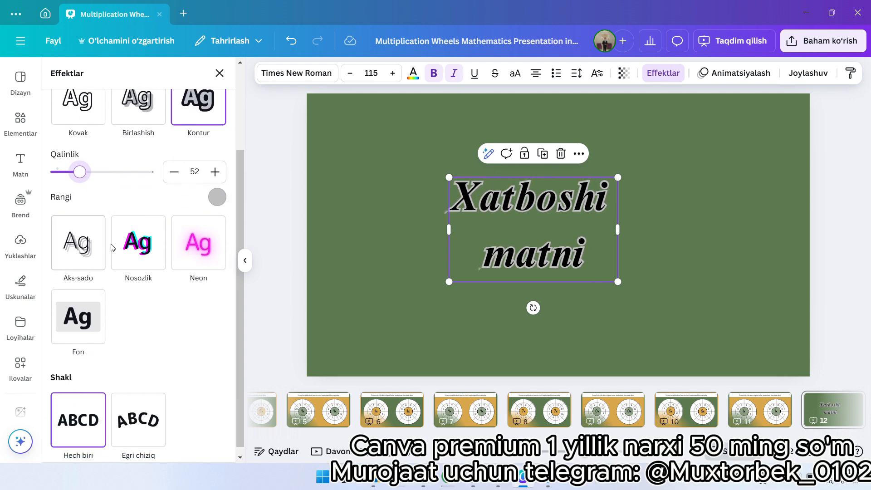
Step: Apply the Nosozlik effect to the heading and set its direction to 100
click(136, 245)
scroll(136, 245, down, 1)
drag(125, 238, 128, 238)
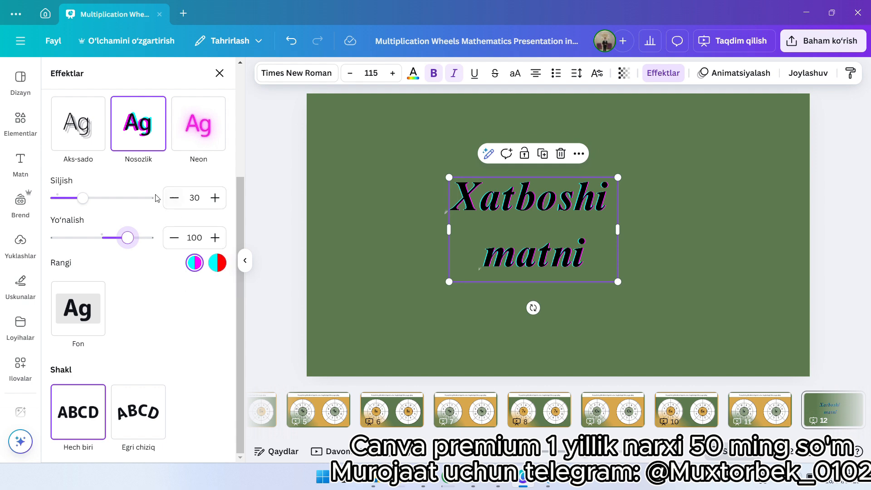
scroll(126, 281, up, 3)
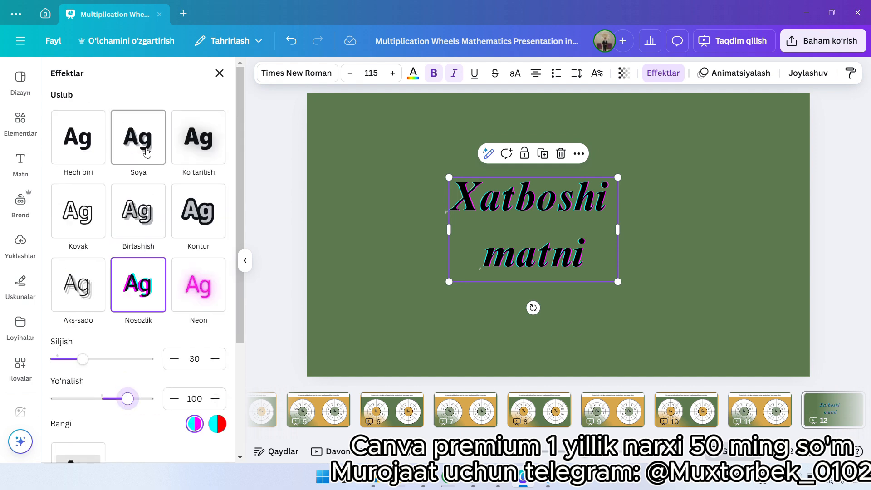
Step: Enlarge the heading to size 119 and move it near the slide's upper edge while trying the Egri chiziq curve, restoring the Hech biri shape
scroll(140, 146, down, 3)
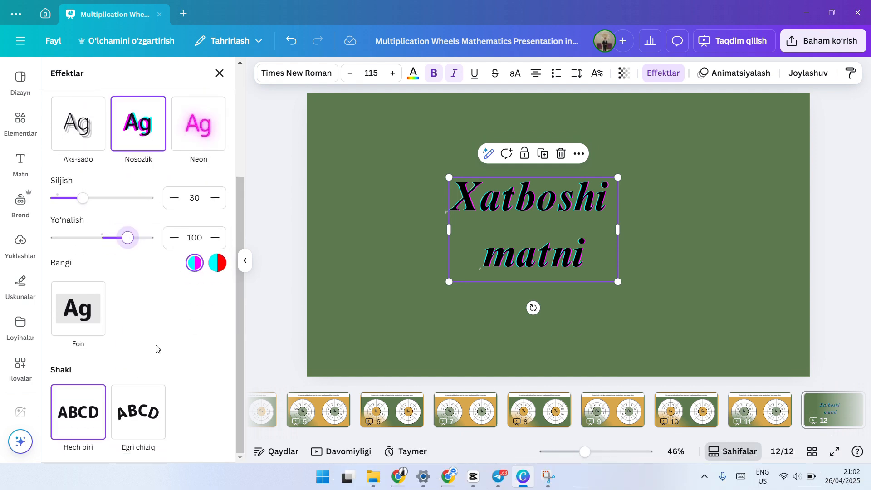
click(135, 440)
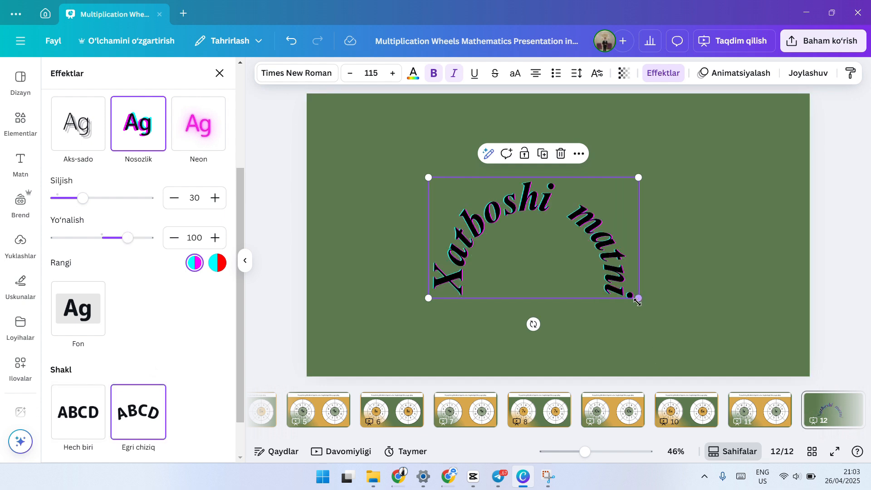
drag(638, 300, 665, 279)
drag(544, 274, 524, 218)
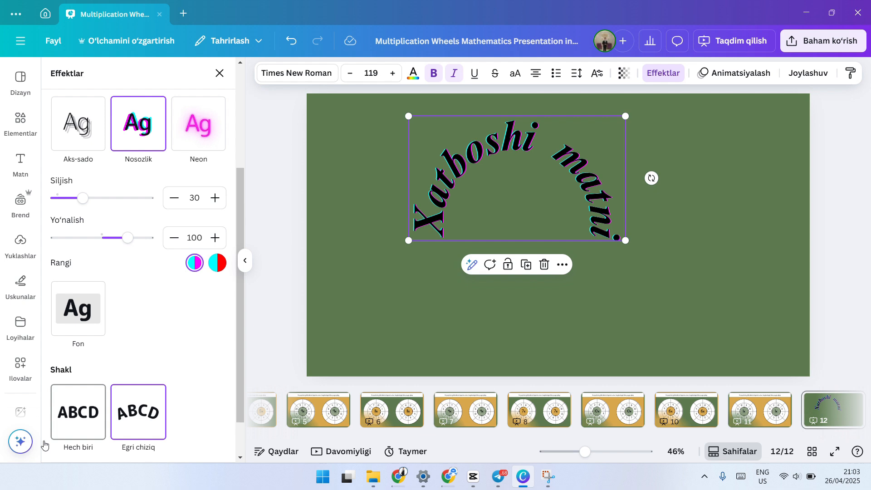
click(111, 425)
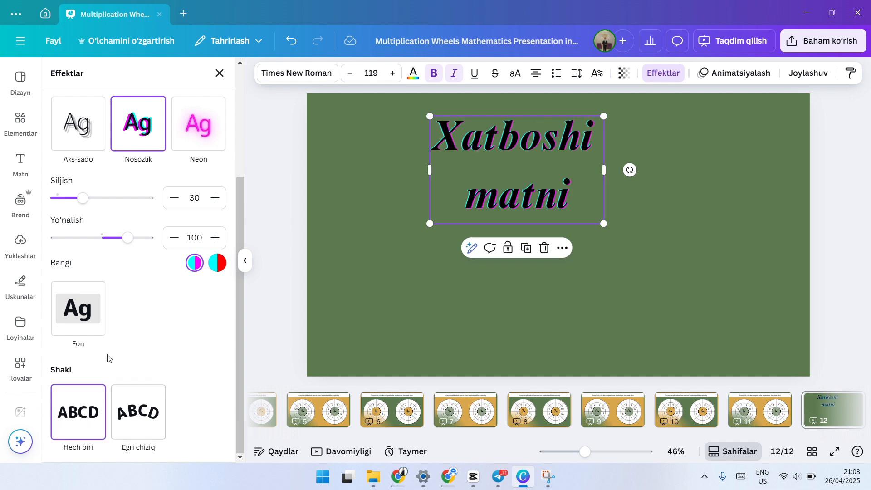
Step: Look through the text animations available for the heading
click(739, 68)
scroll(210, 223, down, 3)
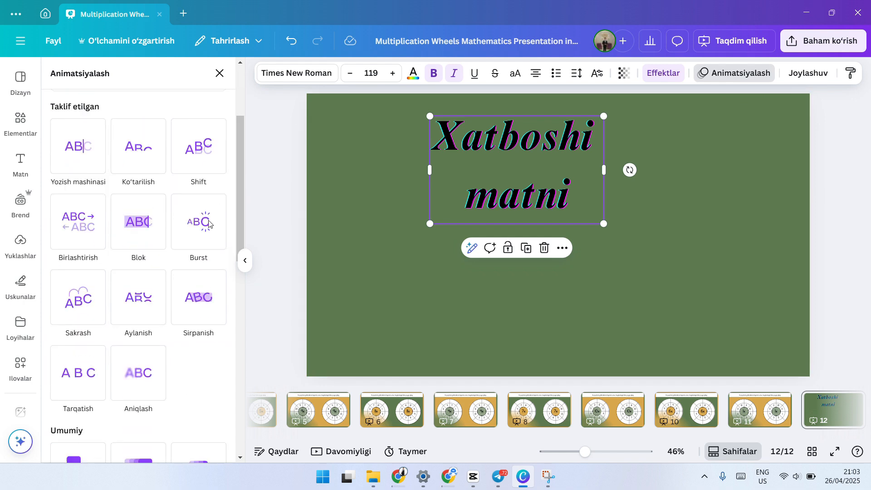
scroll(209, 223, down, 3)
scroll(182, 250, up, 5)
scroll(150, 273, down, 8)
scroll(149, 271, up, 9)
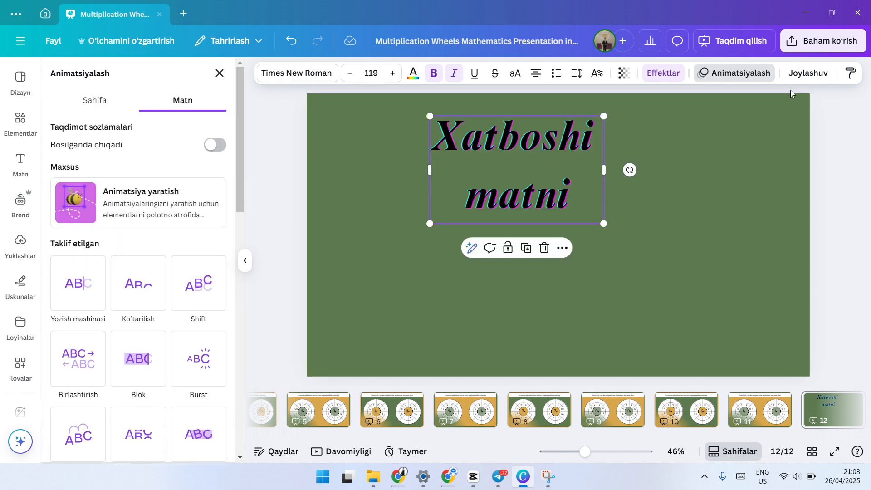
Step: Display the heading's position settings and enlarge the heading to size 134, about 747.5 px wide
click(808, 73)
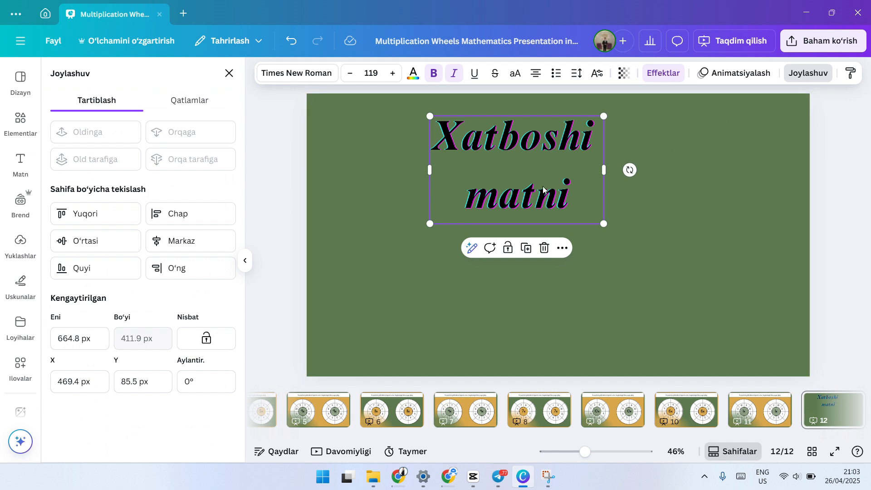
click(544, 159)
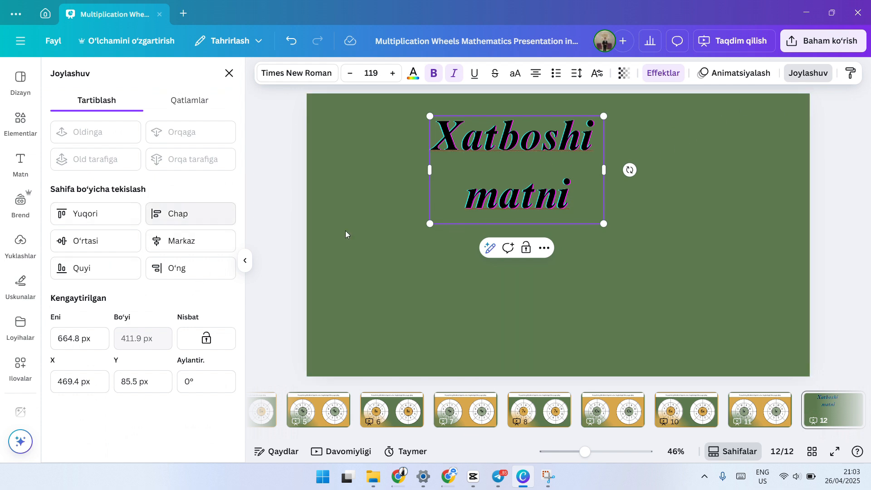
drag(604, 223, 626, 236)
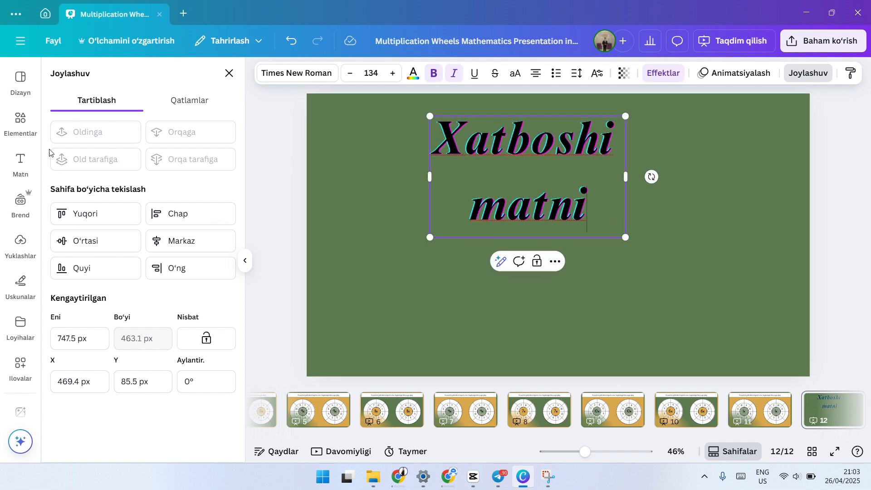
Step: Look through the default text styles and font combinations available for adding text
click(19, 161)
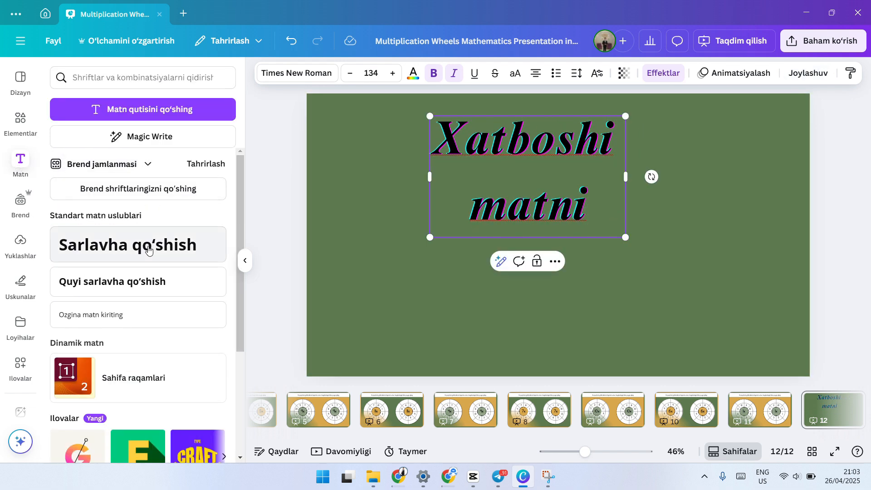
scroll(148, 240, down, 10)
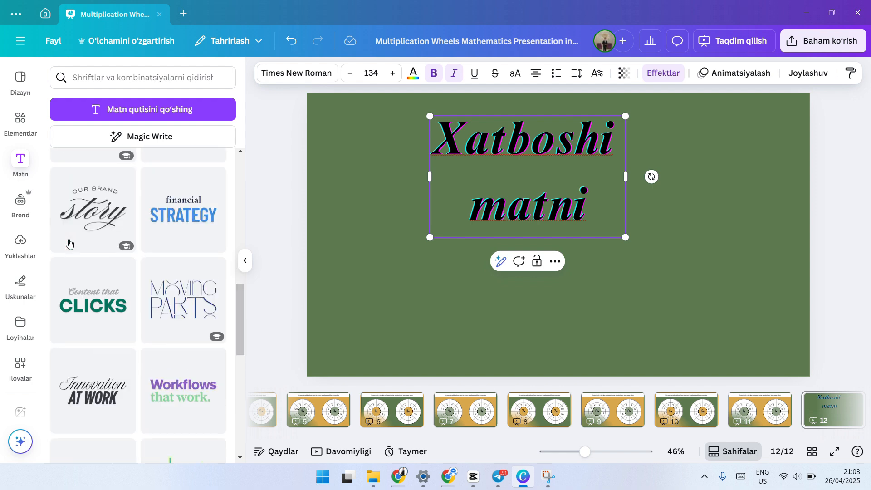
scroll(69, 244, up, 10)
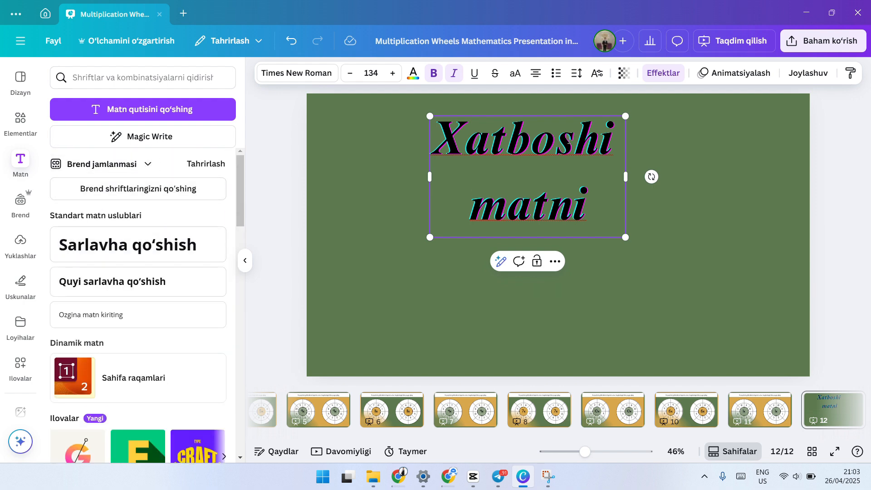
Step: Open and dismiss the Magic Write prompt, and delete the heading from slide 12
click(150, 139)
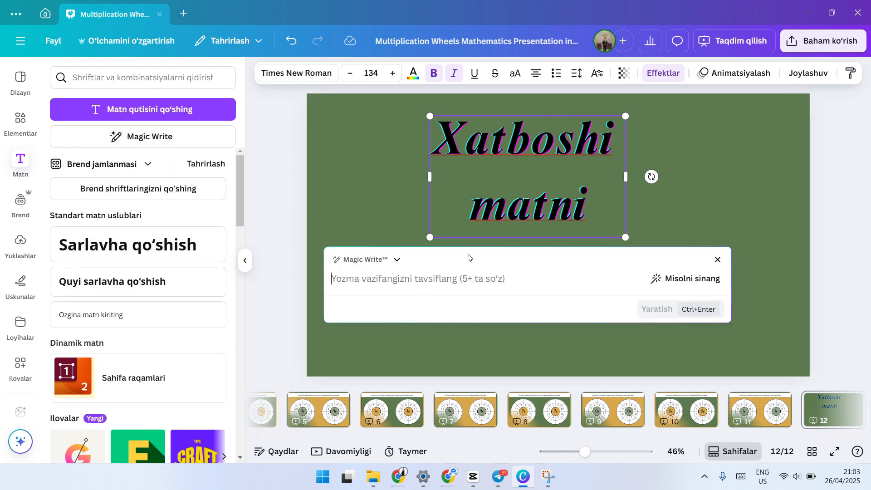
click(555, 102)
click(556, 118)
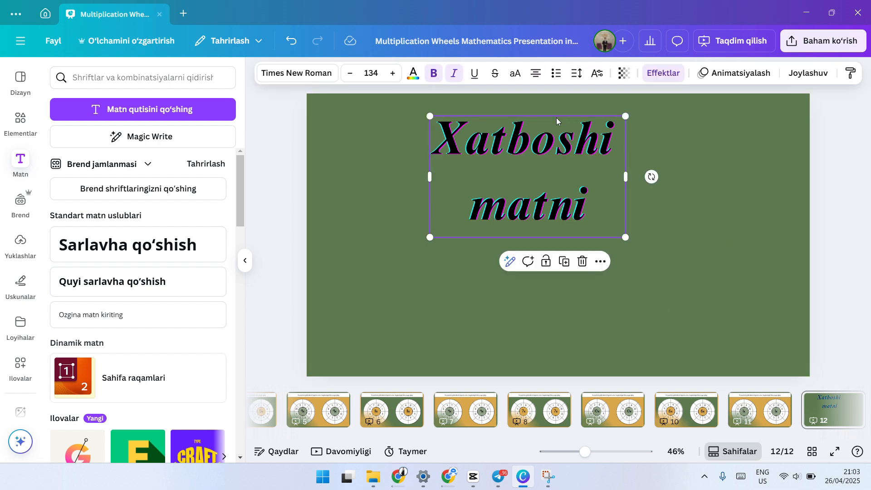
click(556, 261)
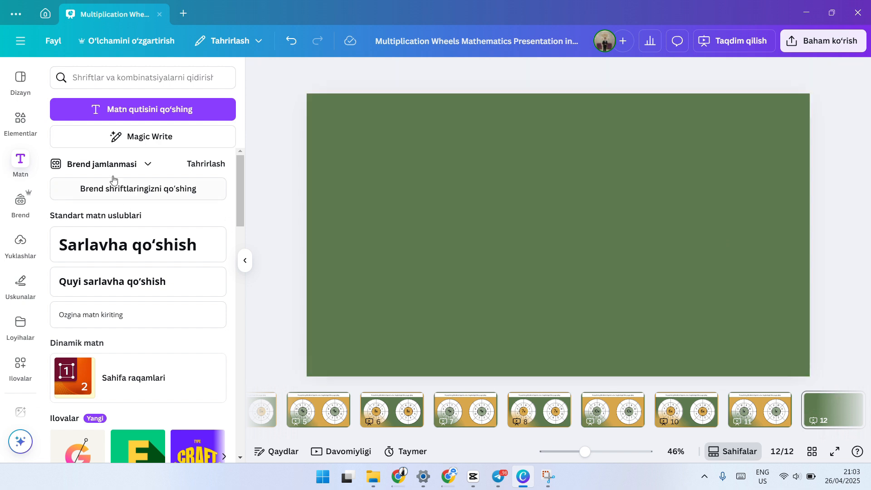
Step: Generate text with Magic Write from the prompt "Matematik kasrlar haqida yozing"
click(136, 137)
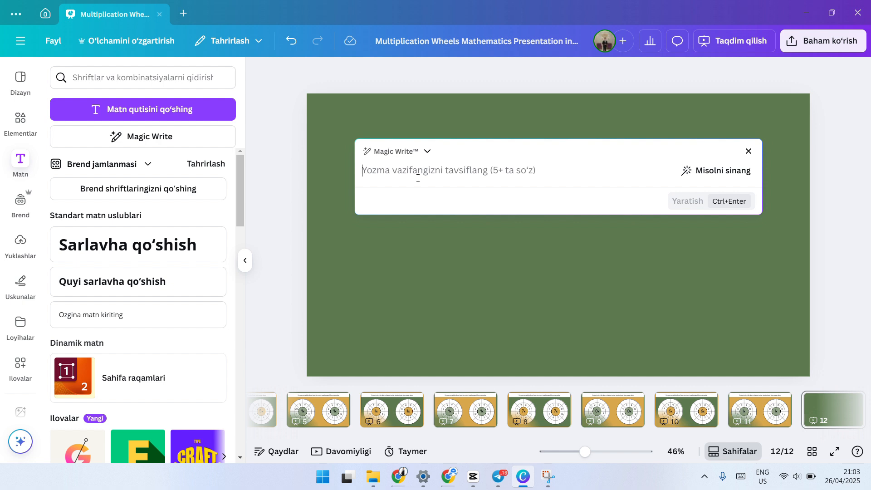
text(Matematik kasrlar haqida yozing)
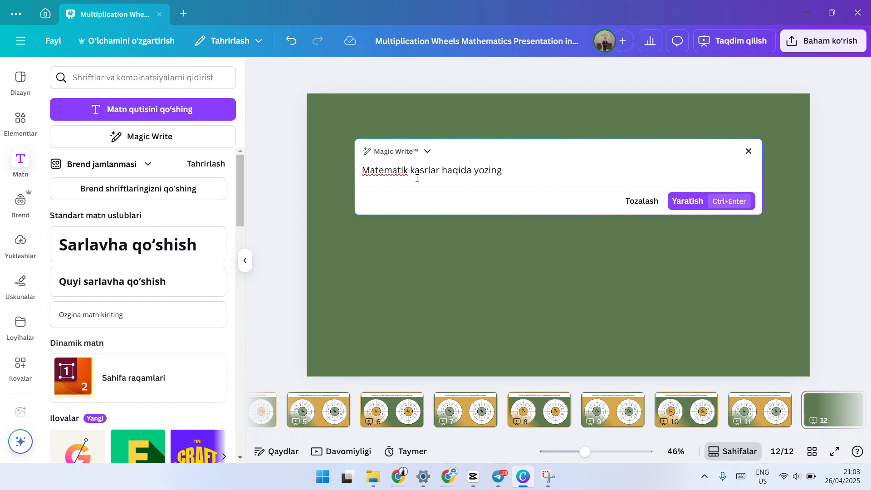
click(699, 200)
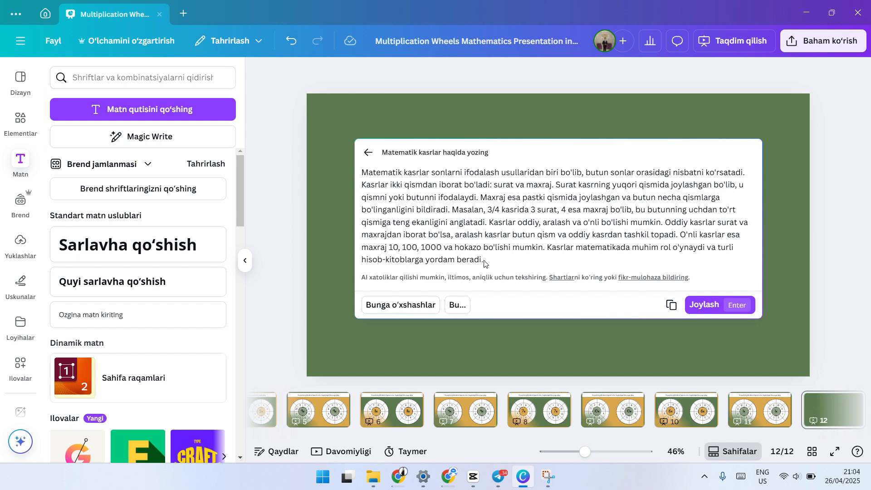
Step: Generate a similar version (Bunga o'xshashlar) of the Magic Write text, return to the first version and discard the texts
drag(484, 263, 368, 169)
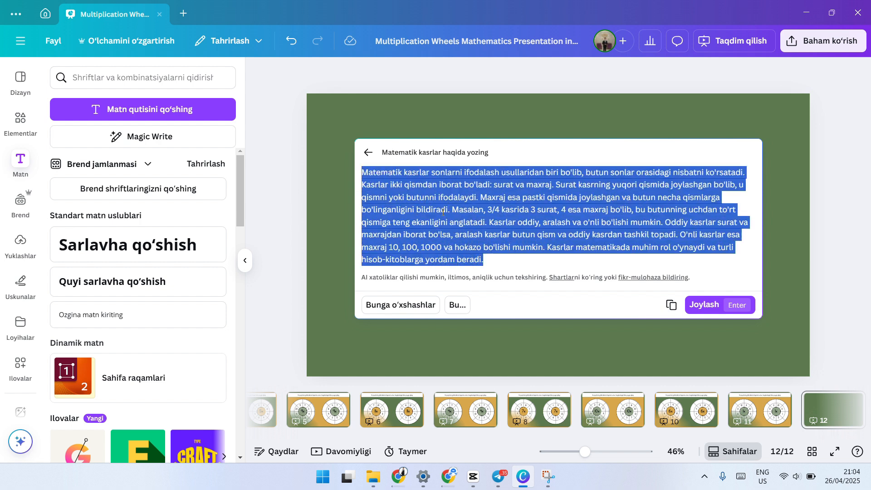
click(405, 309)
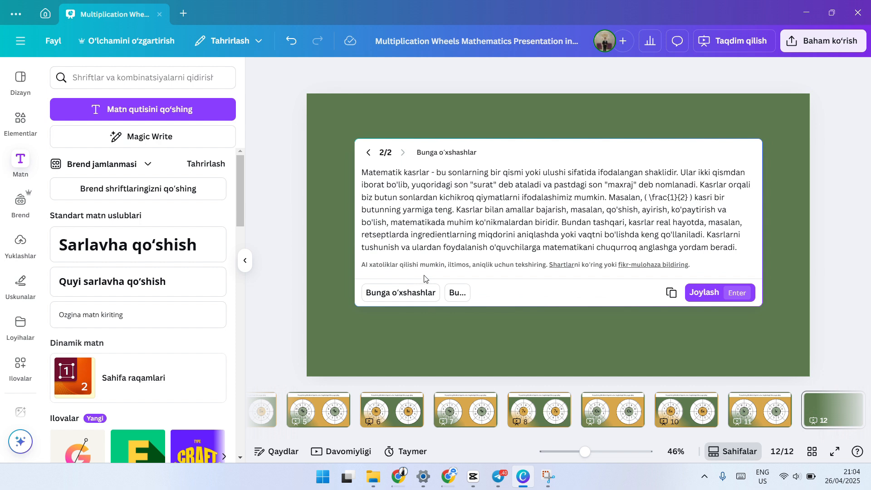
click(367, 154)
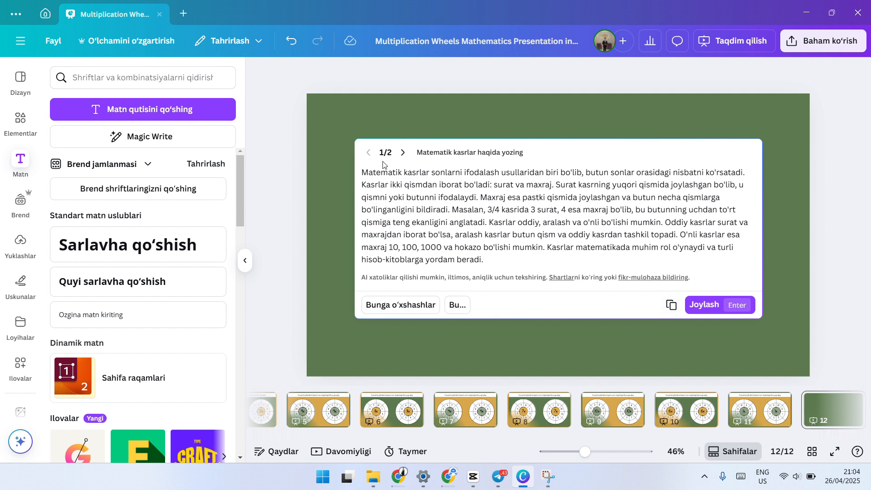
click(439, 132)
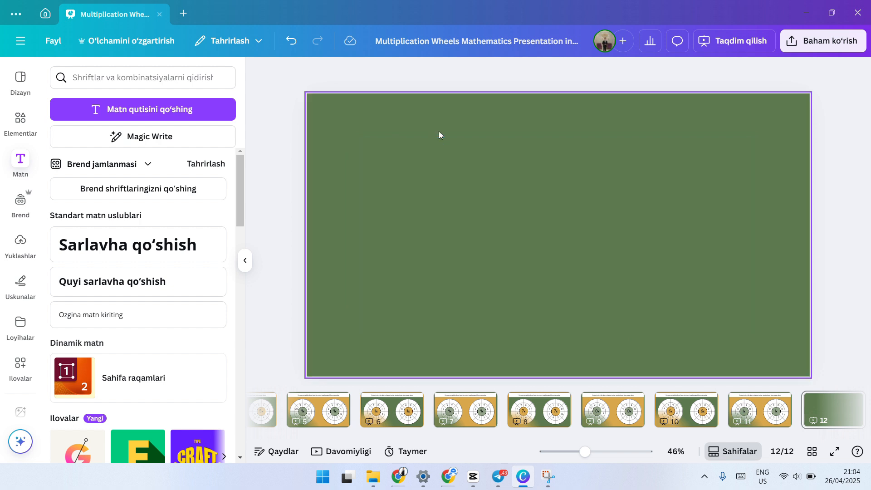
Step: Examine Magic Write's voice options and the form for creating a new voice, and close Magic Write
click(164, 136)
click(427, 152)
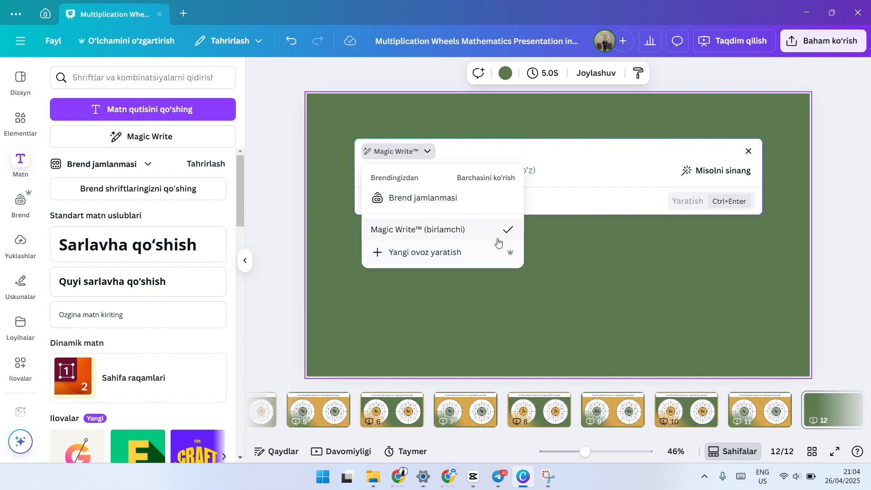
click(416, 252)
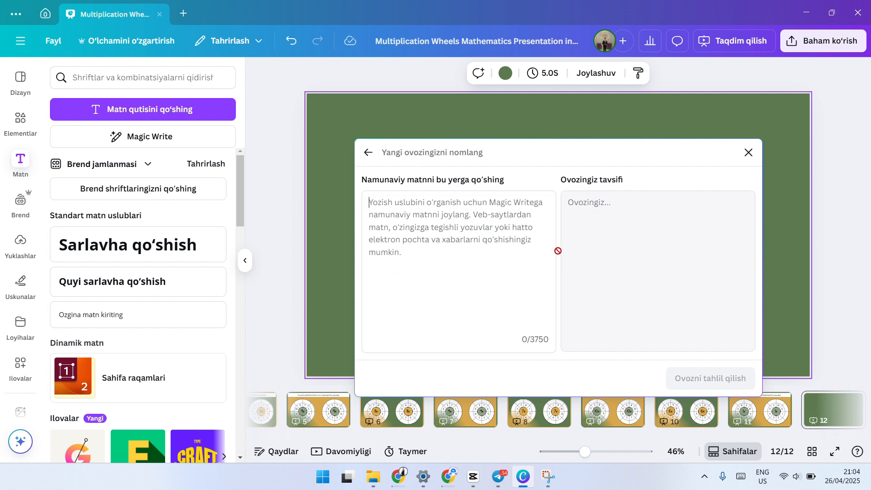
click(368, 153)
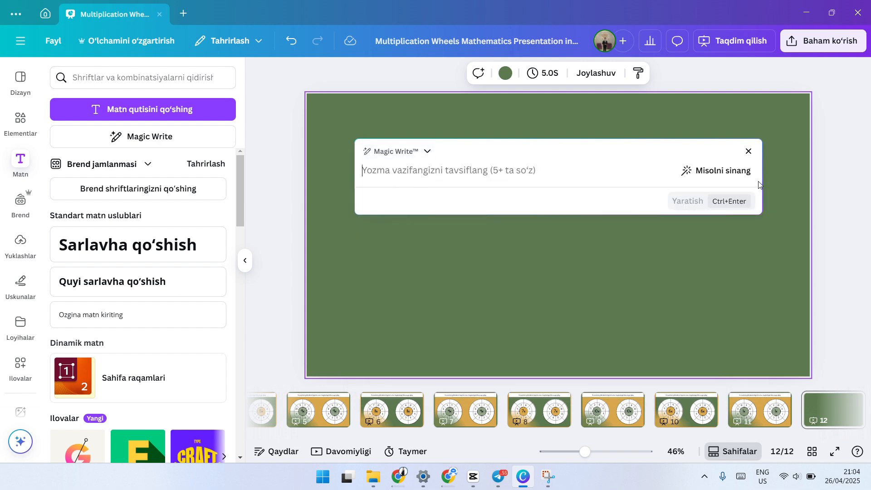
click(749, 152)
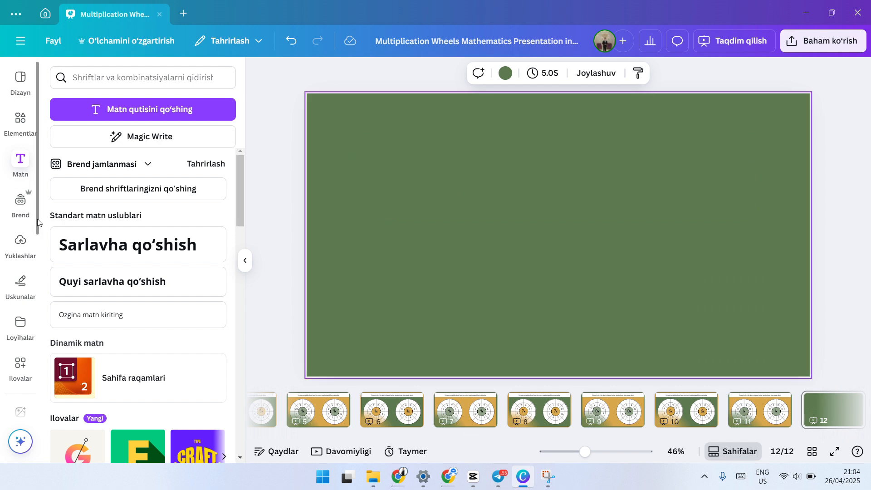
Step: Browse the font combinations and the elements library, including a search for "Book"
scroll(140, 191, down, 1)
scroll(140, 190, down, 8)
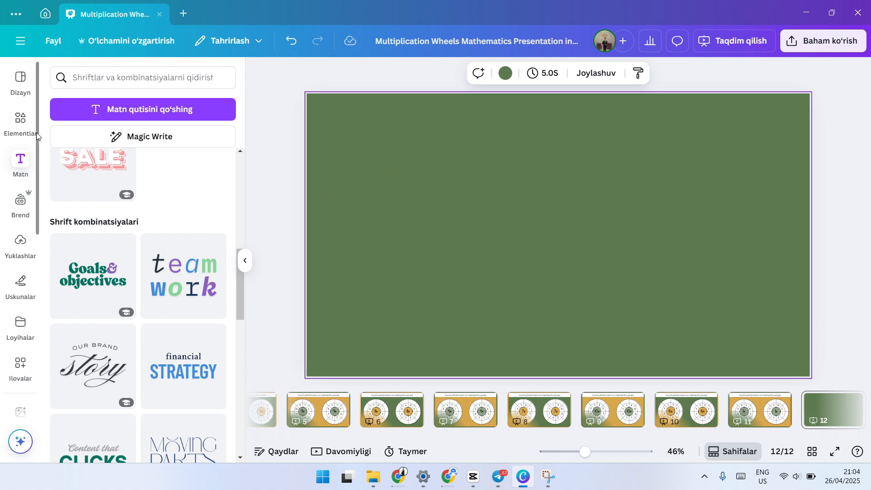
click(21, 118)
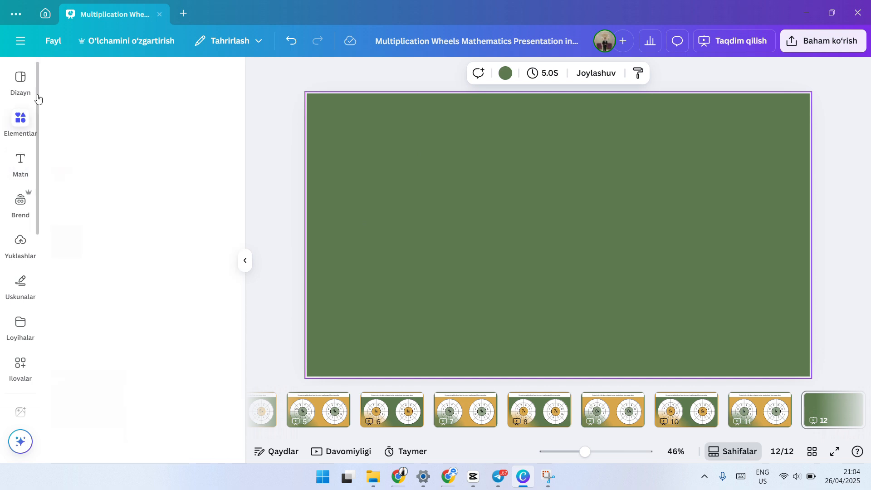
scroll(97, 140, down, 5)
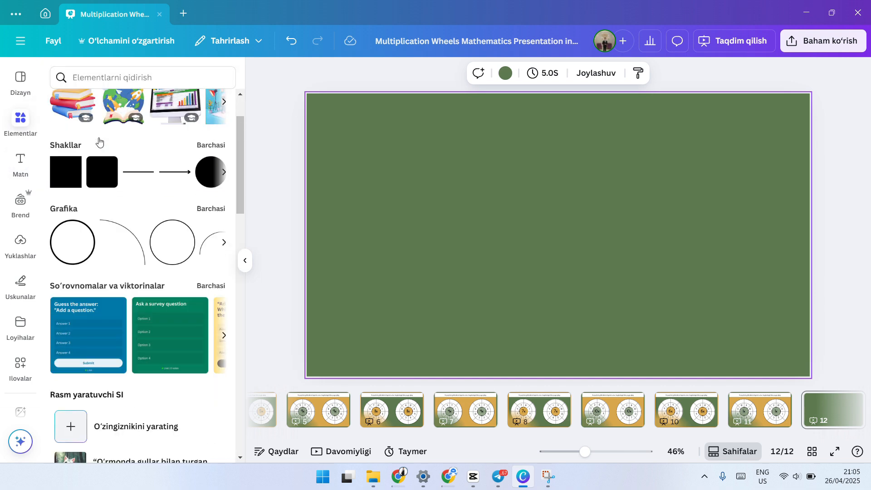
scroll(96, 148, up, 5)
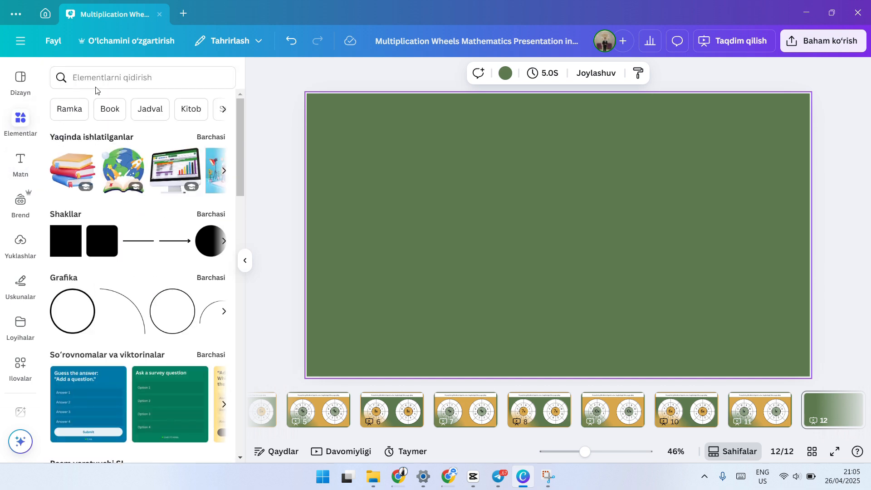
click(91, 75)
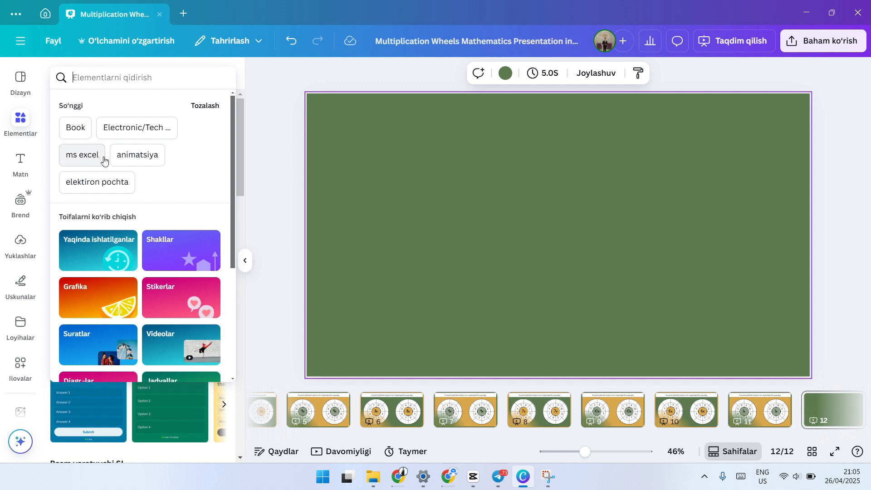
click(67, 121)
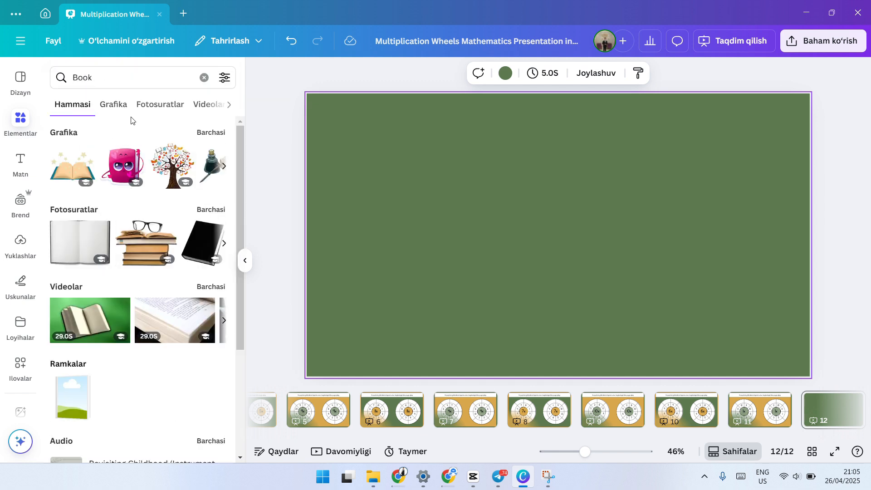
Step: Search the elements for "kitob" and place the photo of an old open book from the photo results on slide 12
click(119, 75)
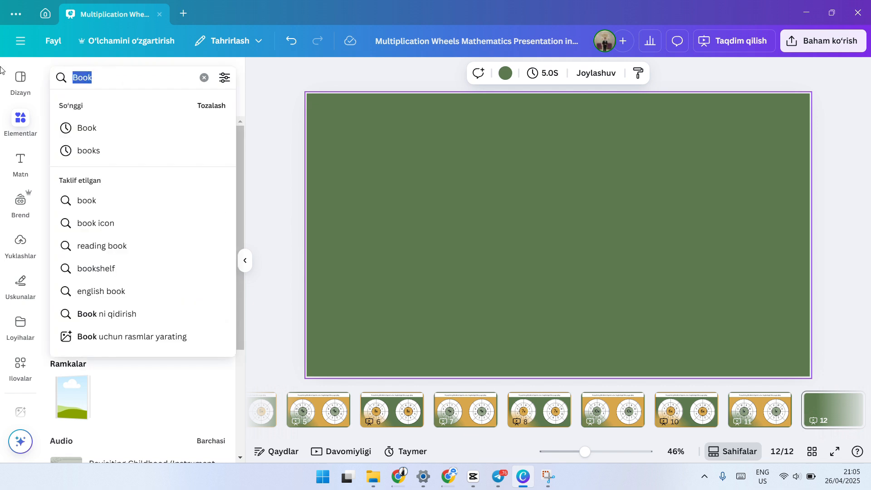
text(kitob)
key(Return)
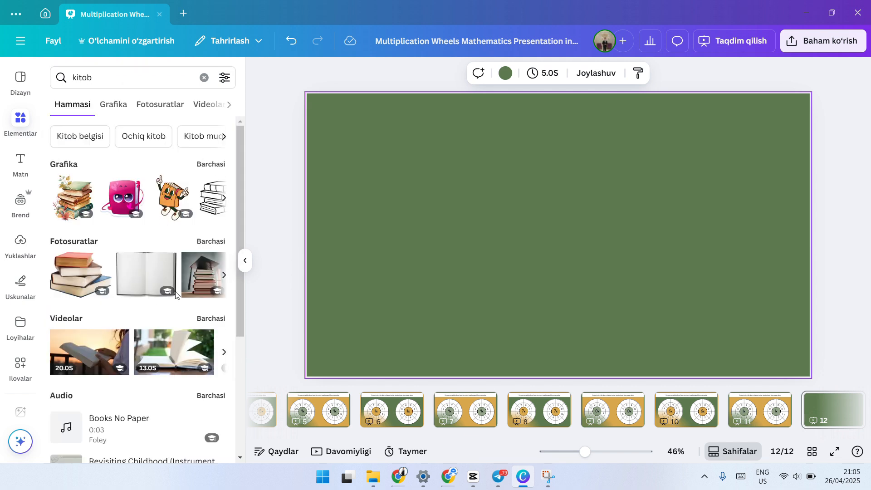
click(162, 107)
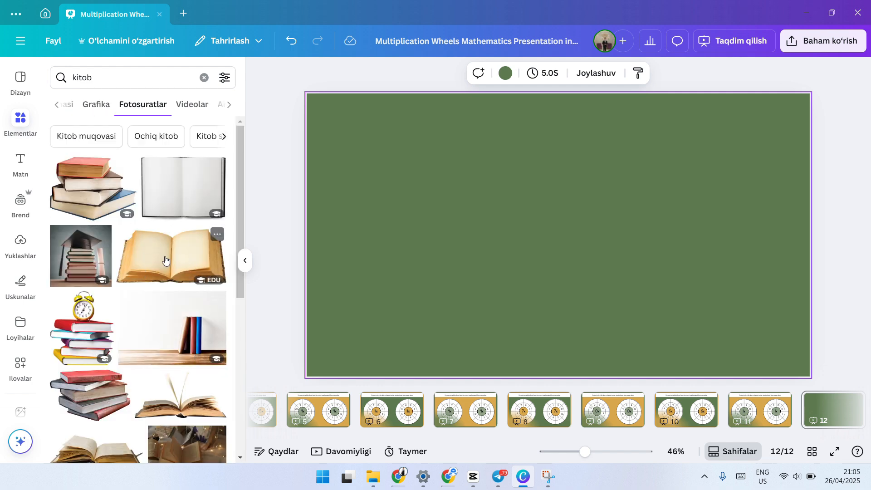
drag(164, 260, 513, 259)
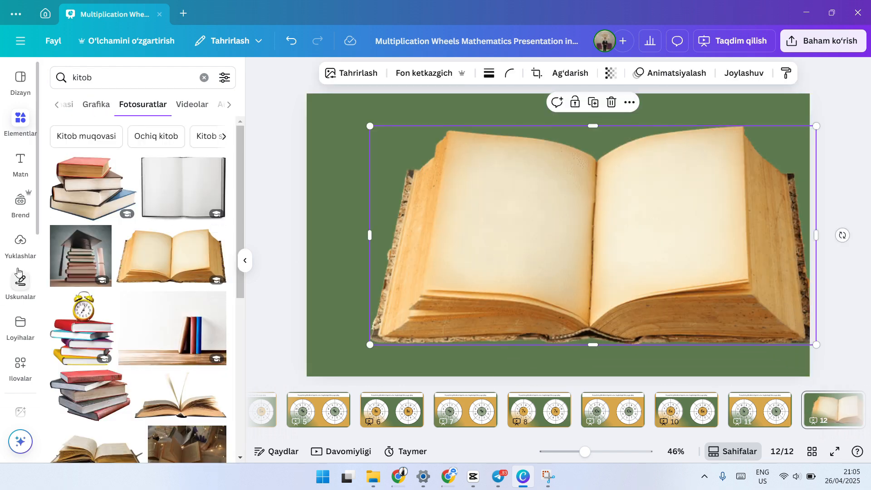
Step: Look through more book photos in the "kitob" search results
scroll(17, 272, down, 2)
scroll(117, 290, down, 15)
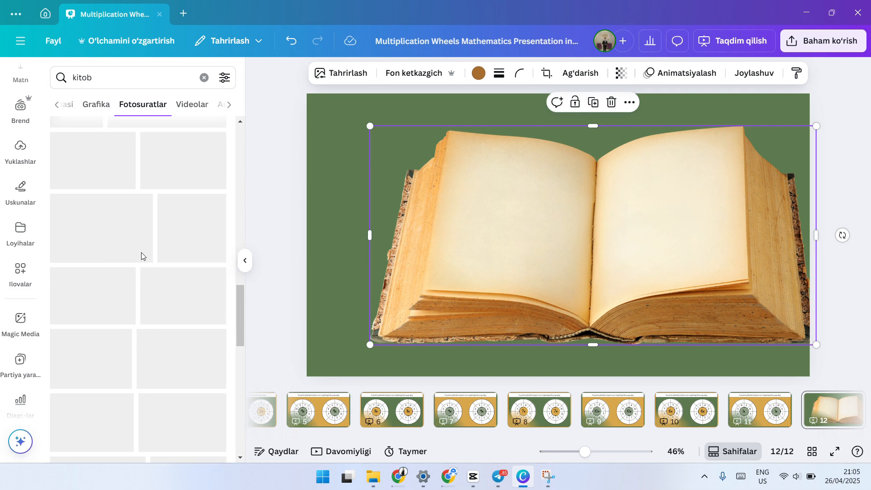
scroll(181, 300, down, 3)
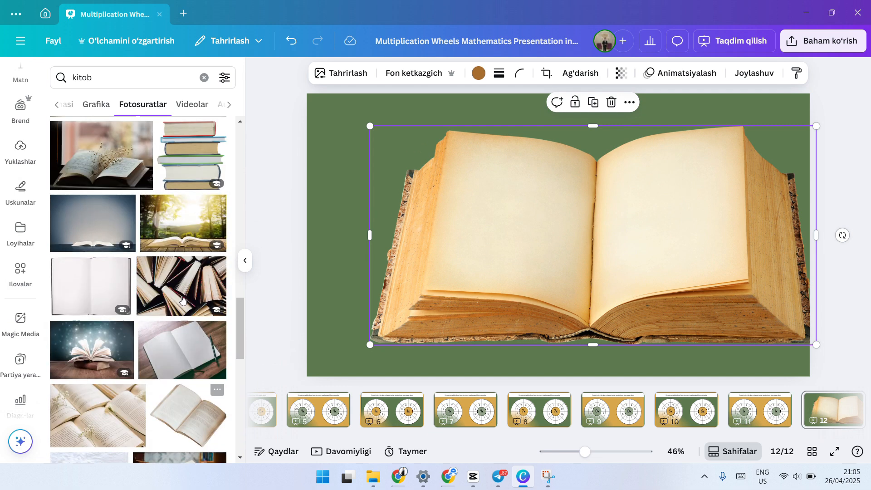
scroll(181, 300, up, 15)
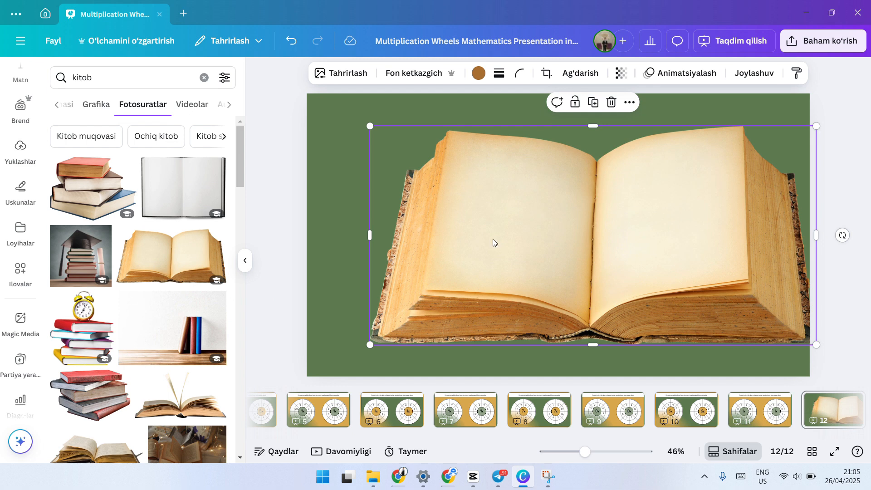
Step: Replace the open book photo on slide 12 with the graduation cap and book stack photo, scaled down and moved near the slide's centre
click(611, 102)
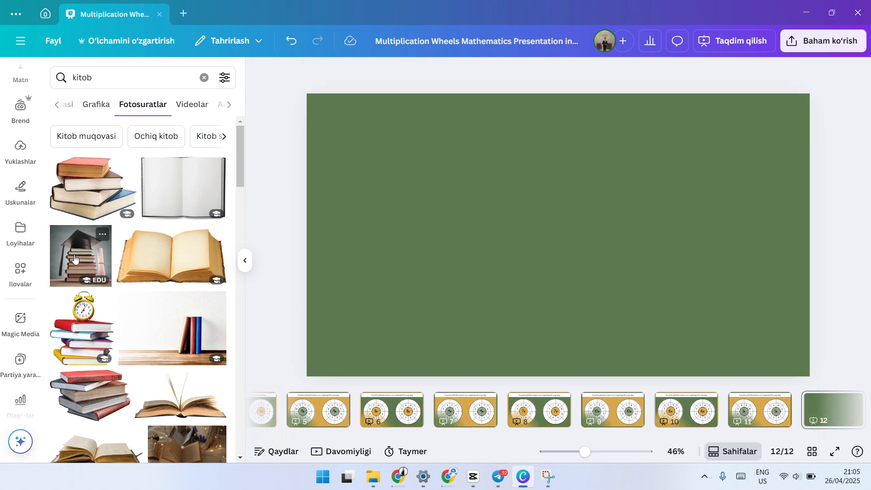
drag(81, 255, 539, 168)
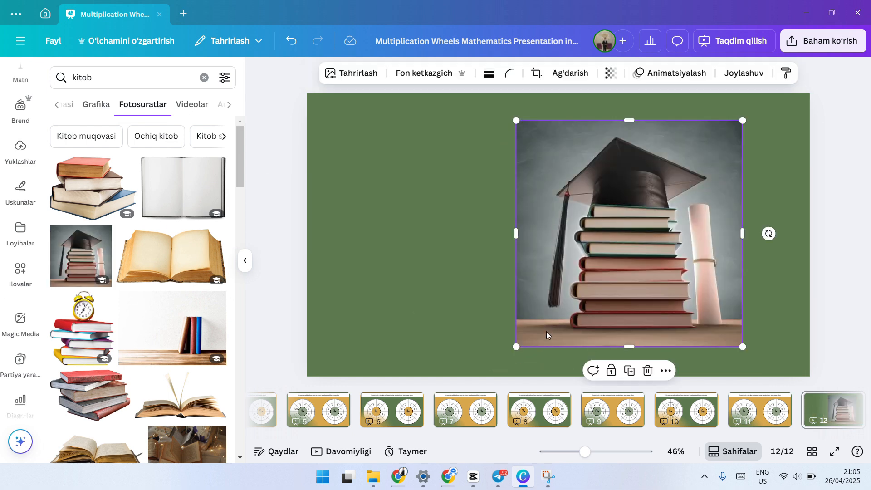
drag(515, 346, 625, 239)
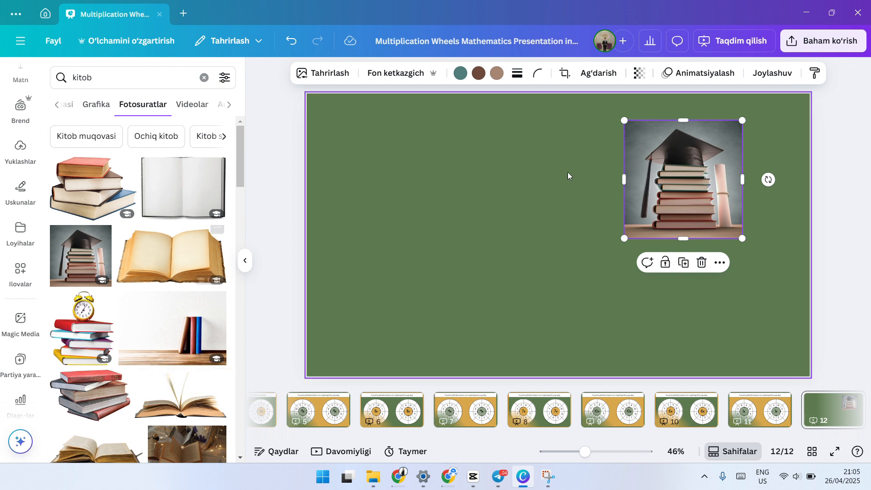
drag(682, 164, 576, 200)
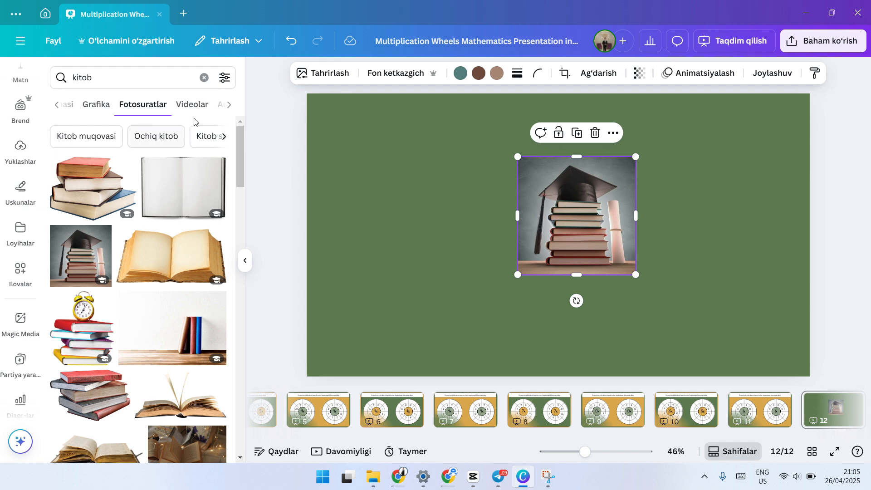
Step: Examine the crop options for the graduation cap photo, including the aspect ratios and the rotation setting
double_click(565, 205)
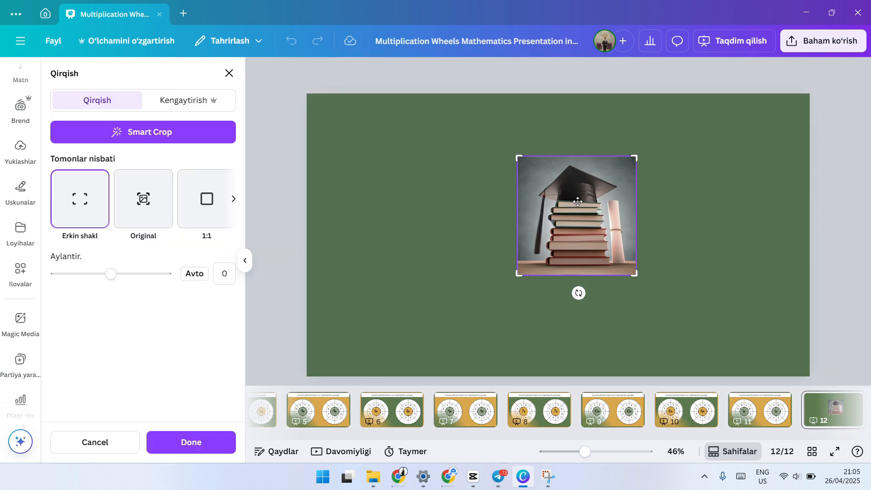
click(383, 252)
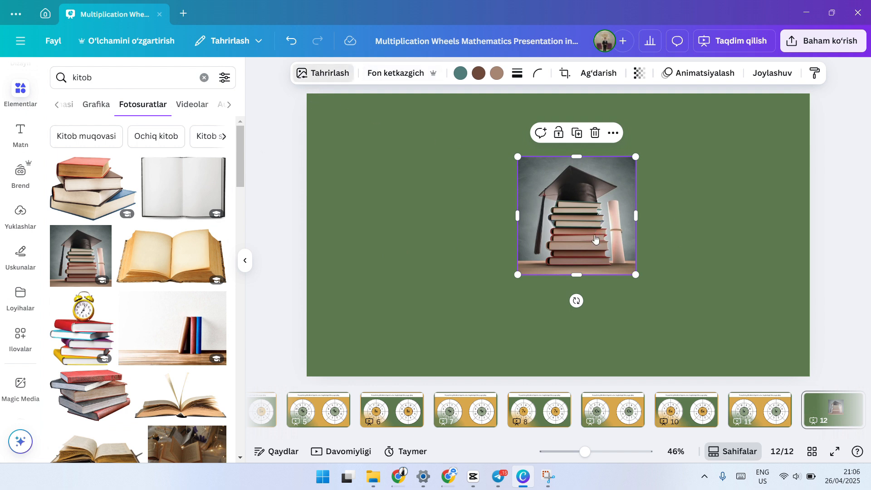
double_click(550, 227)
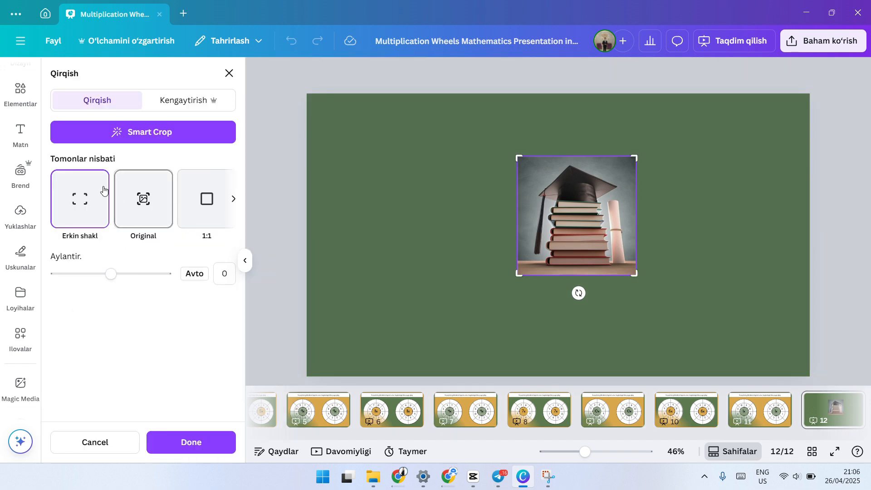
click(234, 200)
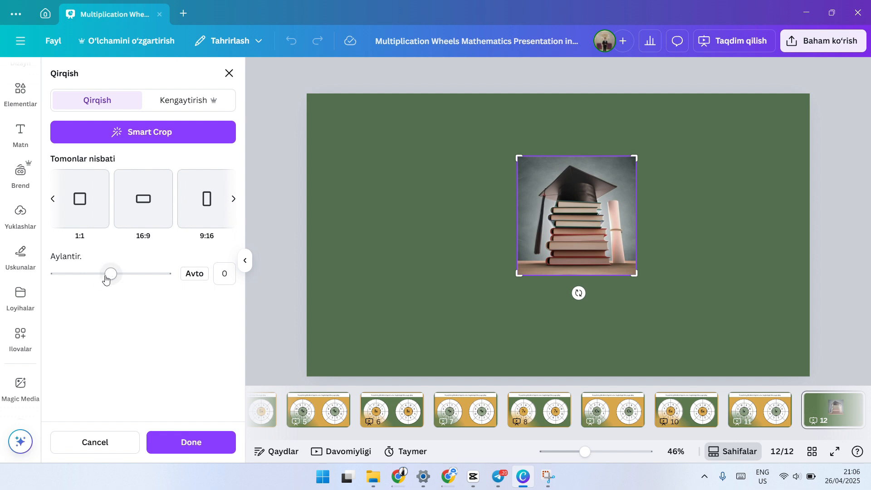
mouse_move(106, 279)
mouse_down()
mouse_move(81, 275)
mouse_move(131, 286)
mouse_move(111, 278)
mouse_up()
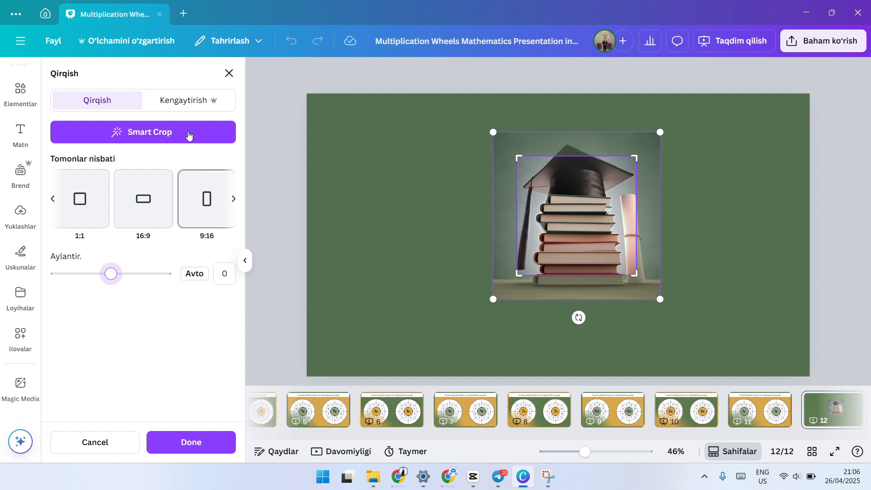
Step: Look through the photo's expand sizes Whole Page, 1:1 and free-form, and leave the crop tool without applying anything
click(183, 100)
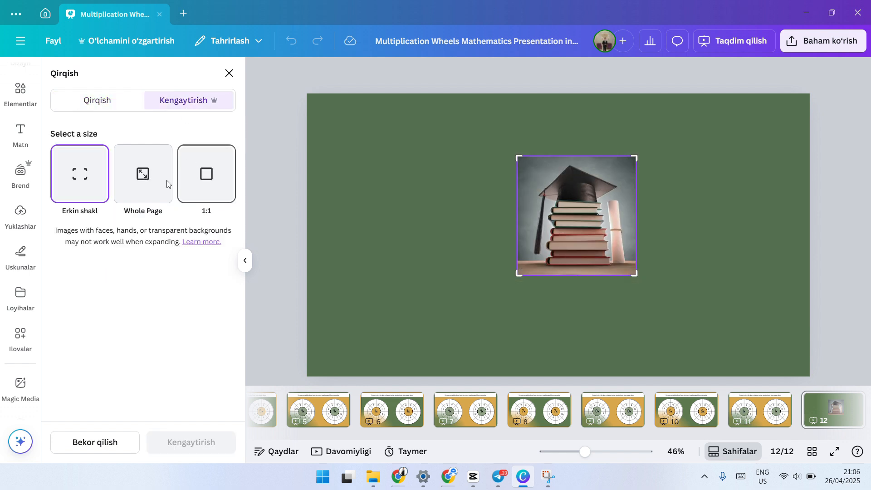
click(146, 180)
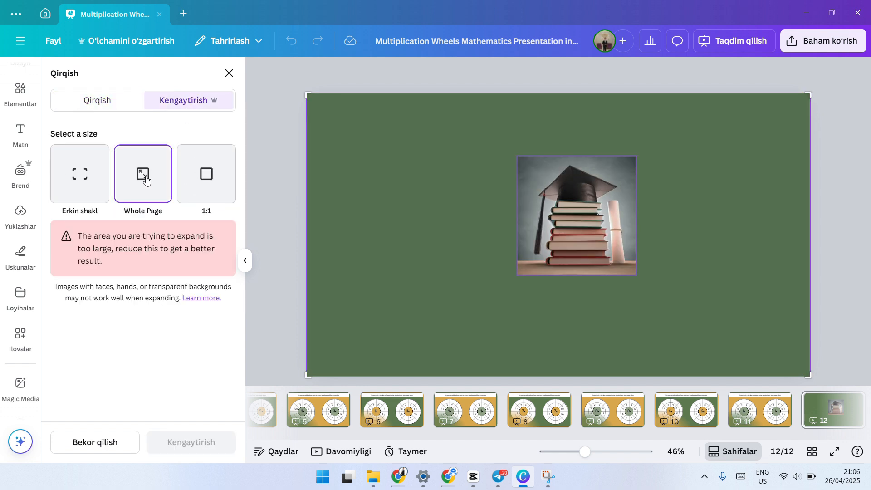
click(206, 179)
click(81, 185)
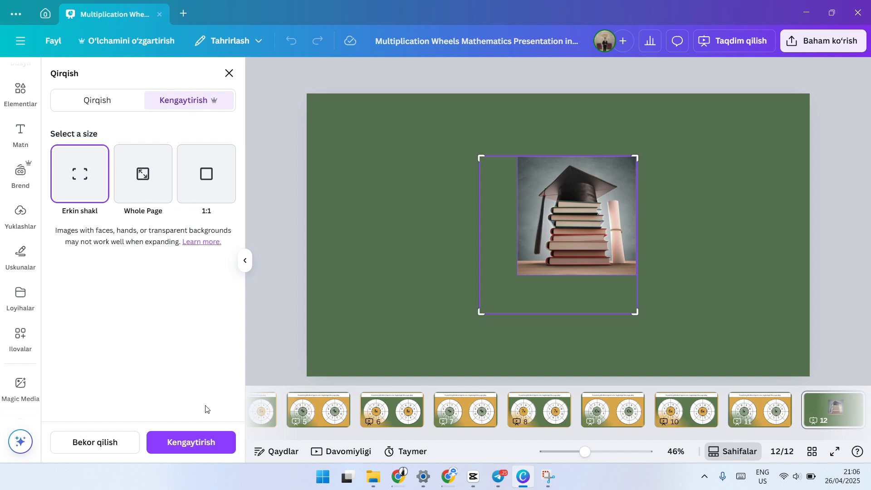
click(298, 315)
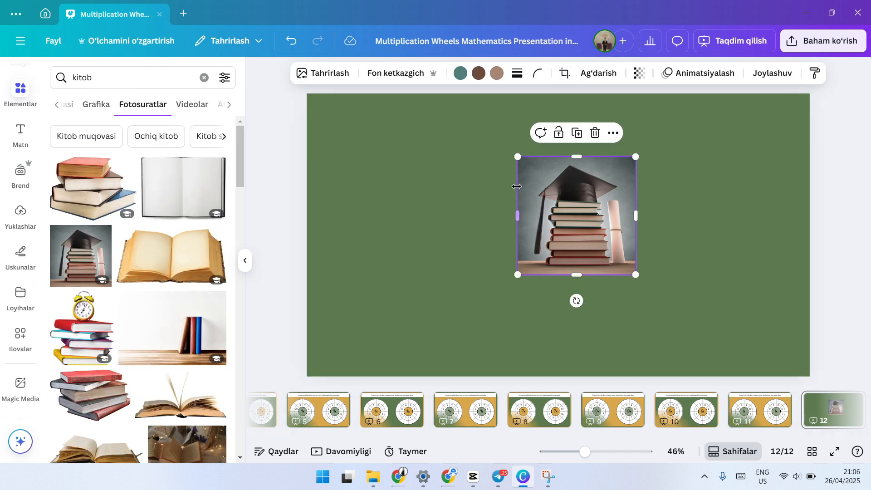
click(466, 222)
double_click(576, 191)
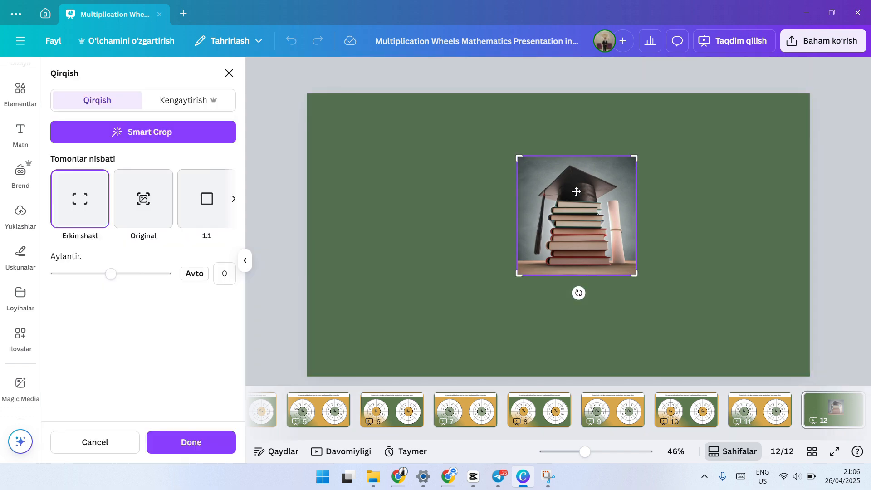
click(473, 203)
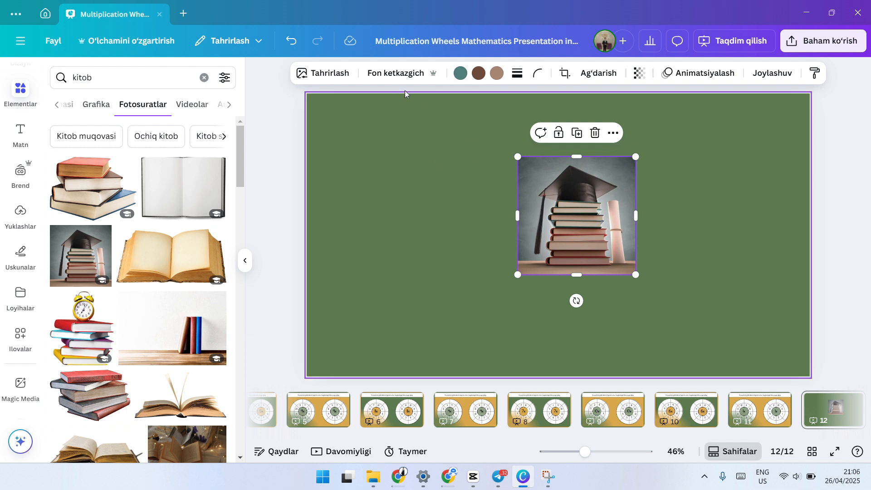
Step: Remove the background of the graduation cap photo and move the cut-out toward the slide's upper left
click(415, 74)
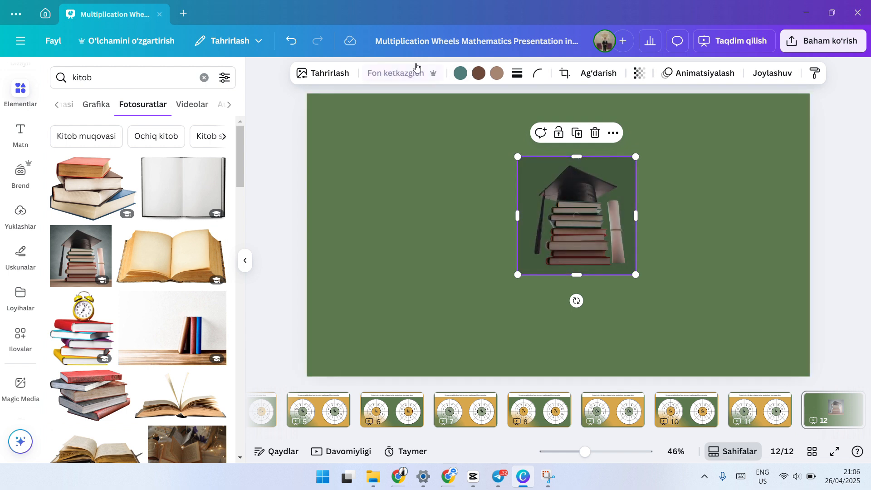
drag(565, 249, 498, 206)
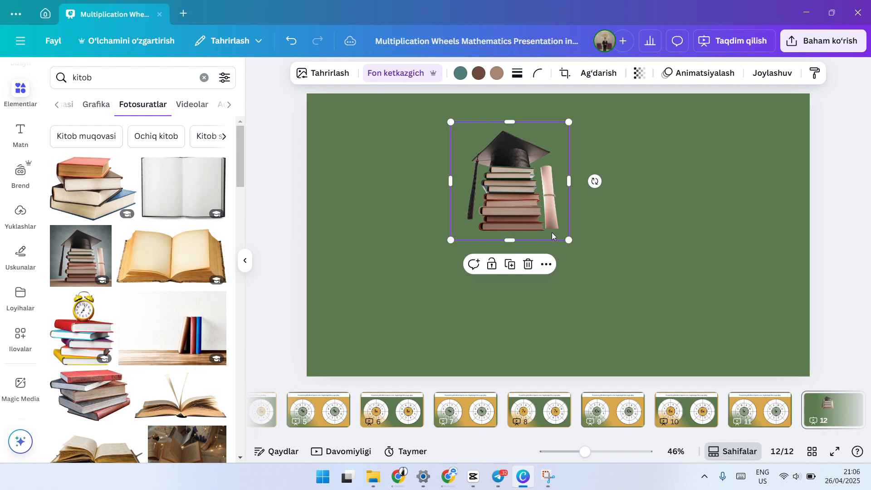
drag(594, 262, 745, 342)
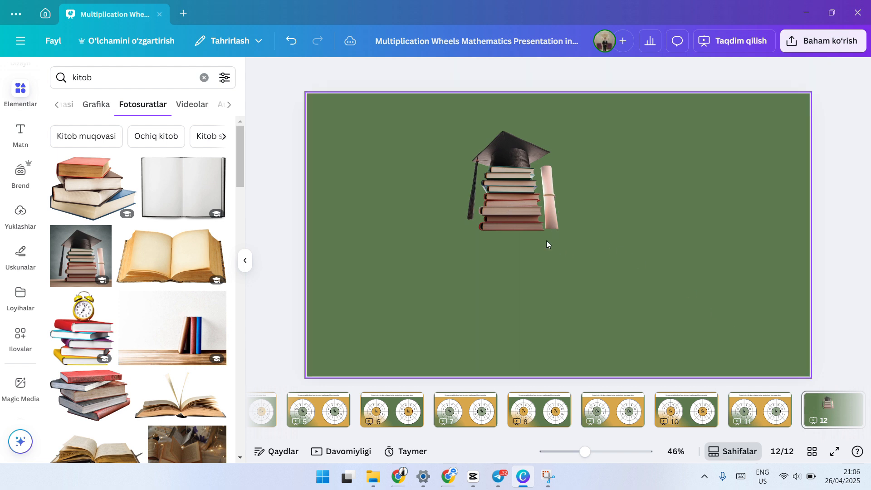
Step: Enlarge the graduation cap cut-out to about 832 × 832 and shift it toward the slide's left half
click(540, 211)
drag(568, 243, 672, 340)
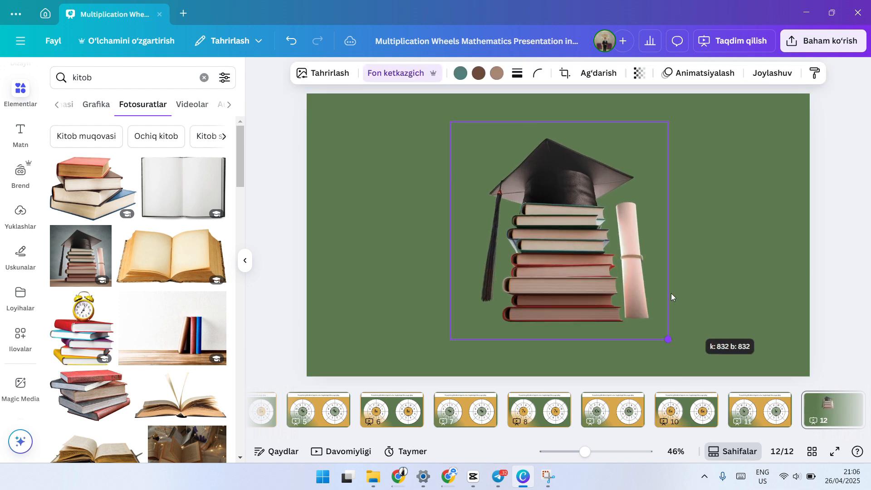
drag(607, 267, 581, 261)
key(slash)
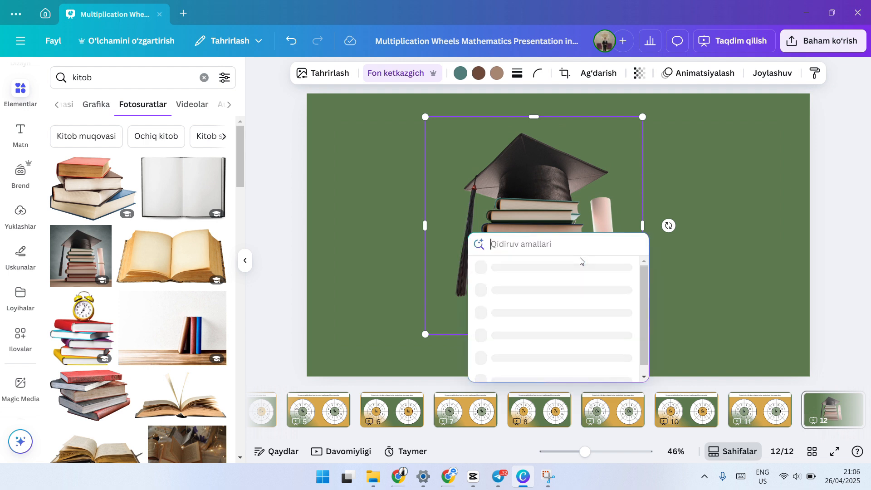
click(590, 187)
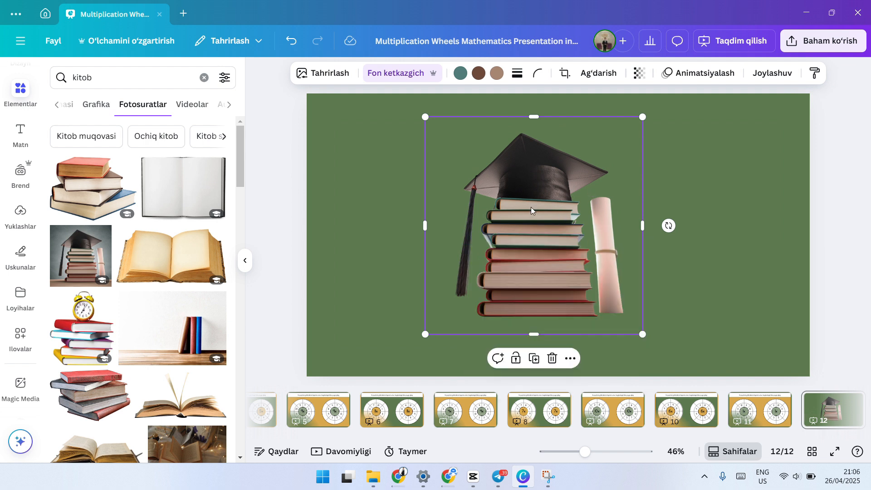
drag(531, 207, 497, 197)
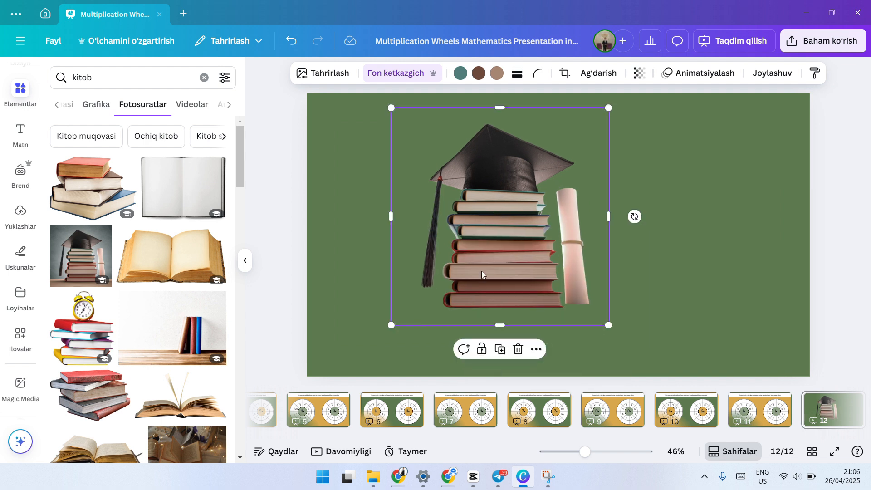
Step: Bring up the graphics results for "kitob", then shrink the graduation cap cut-out and place it in the slide's upper-left area
click(189, 109)
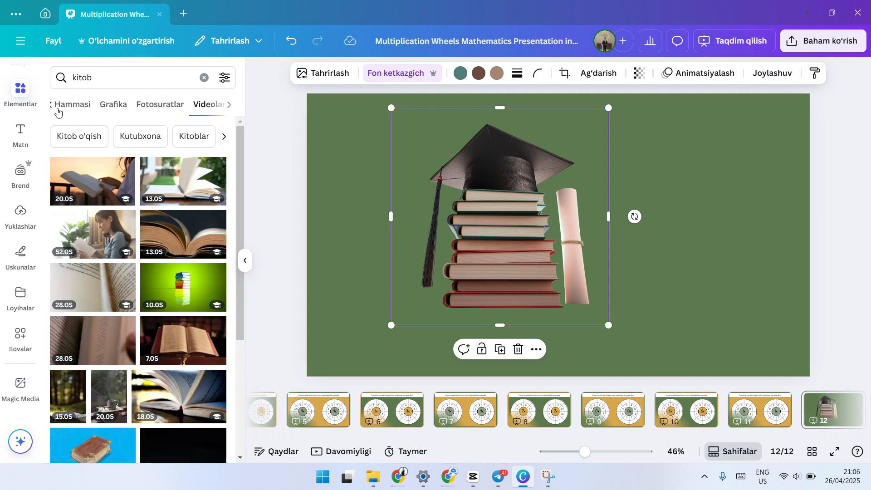
click(71, 105)
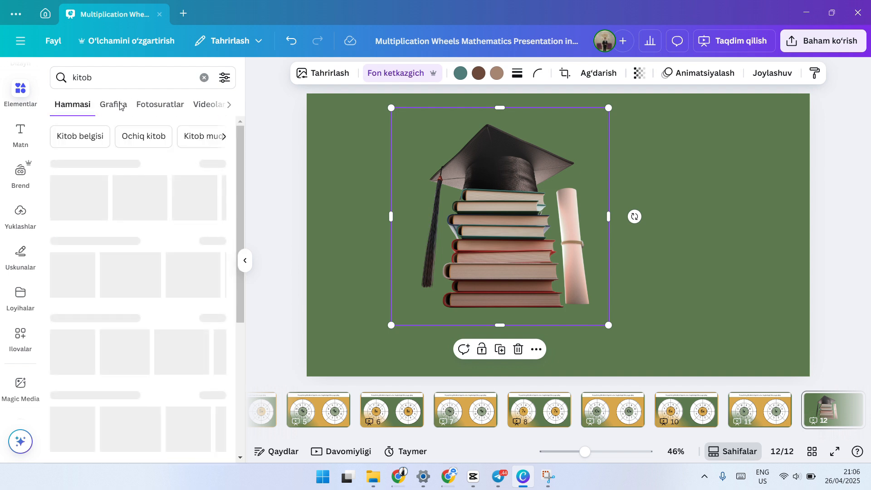
click(114, 105)
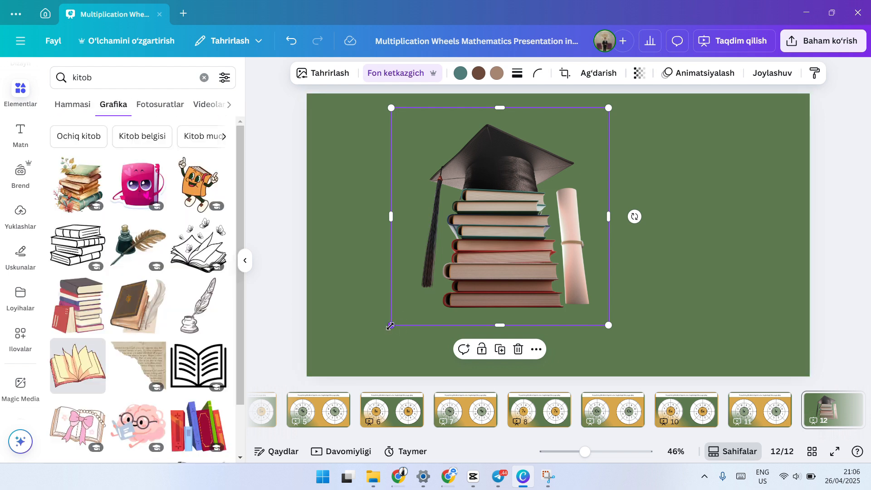
drag(391, 326, 482, 237)
drag(548, 172, 421, 194)
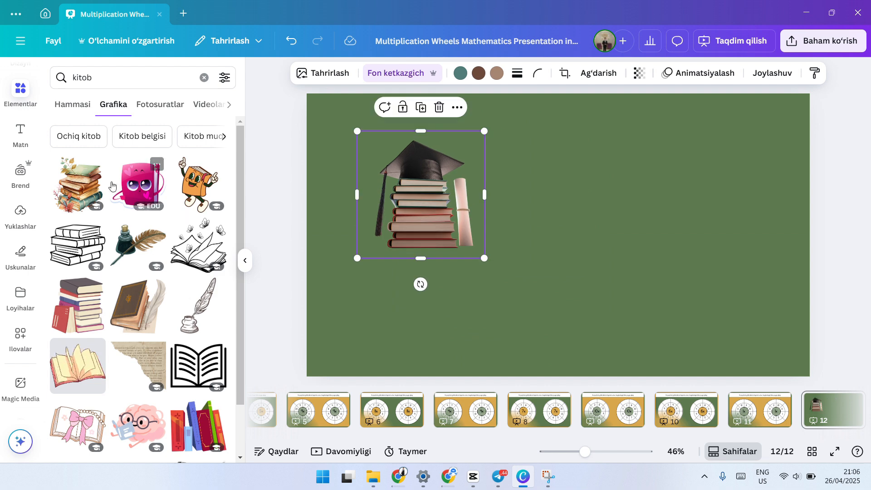
Step: Find the illustration of two children reading among the graphics, place it on the slide's right half and scale it down
scroll(177, 299, down, 3)
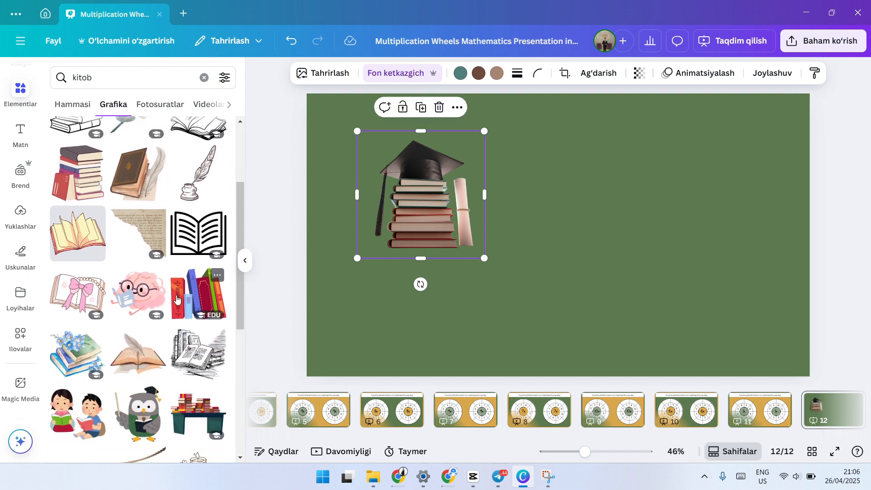
scroll(177, 298, up, 2)
scroll(103, 352, down, 4)
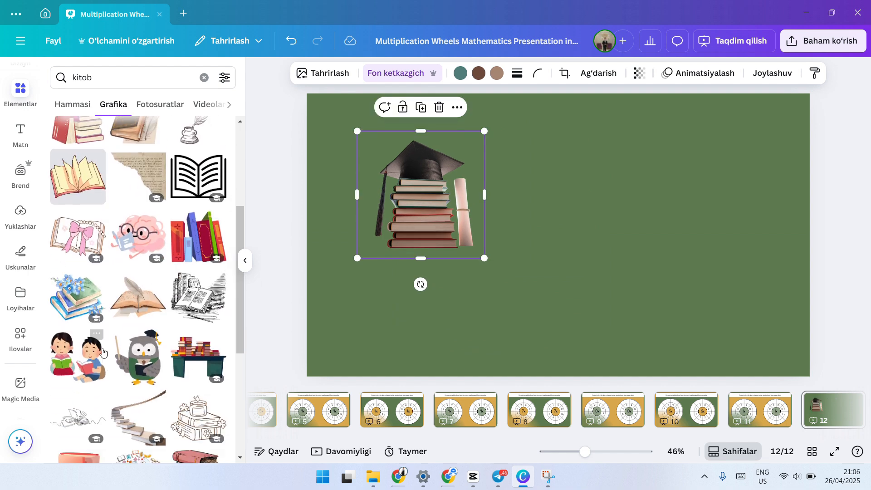
scroll(162, 205, up, 5)
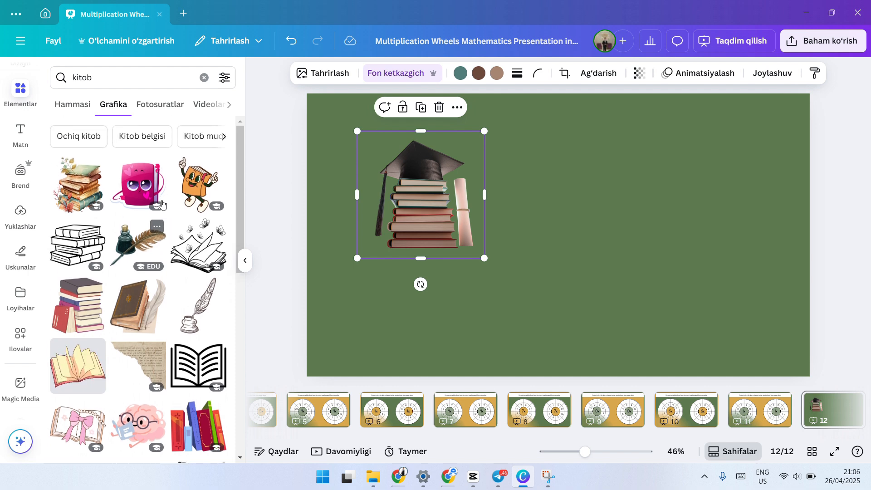
scroll(173, 195, down, 3)
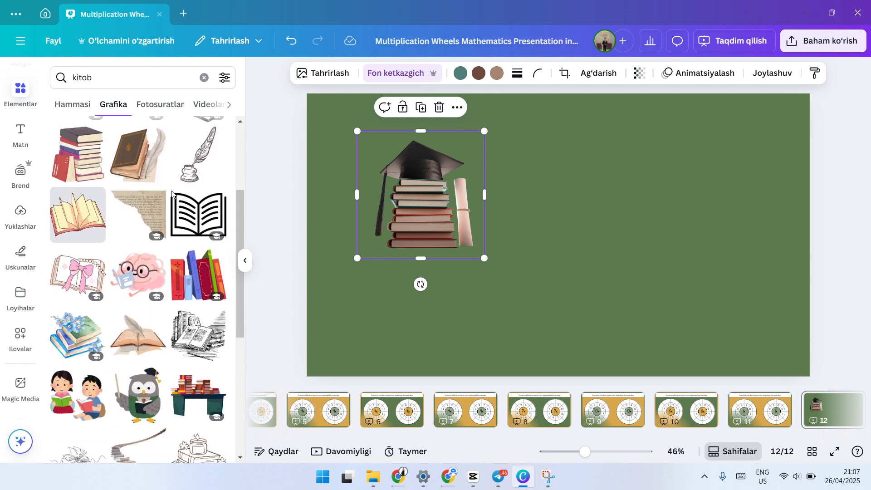
scroll(191, 258, down, 3)
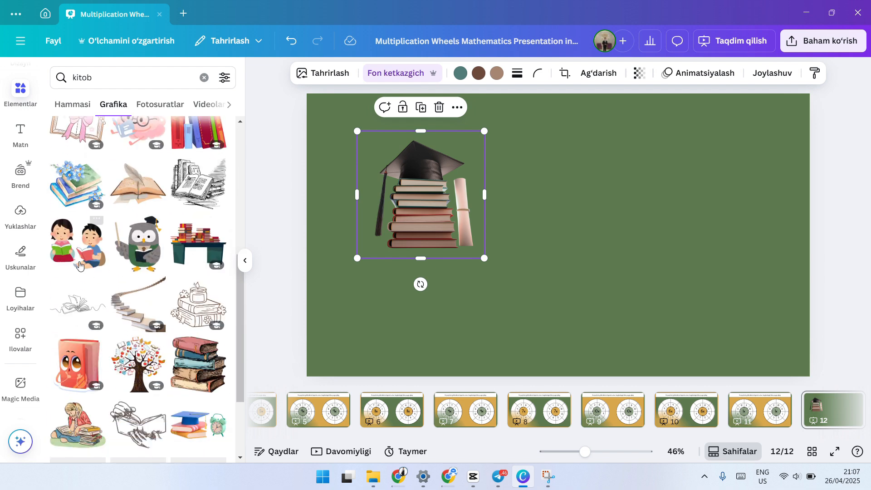
drag(80, 265, 667, 259)
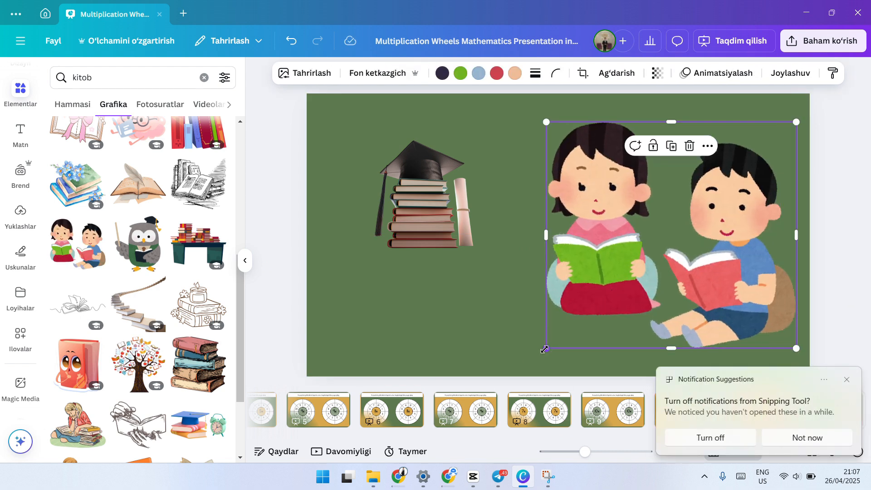
drag(547, 349, 627, 293)
drag(749, 272, 690, 309)
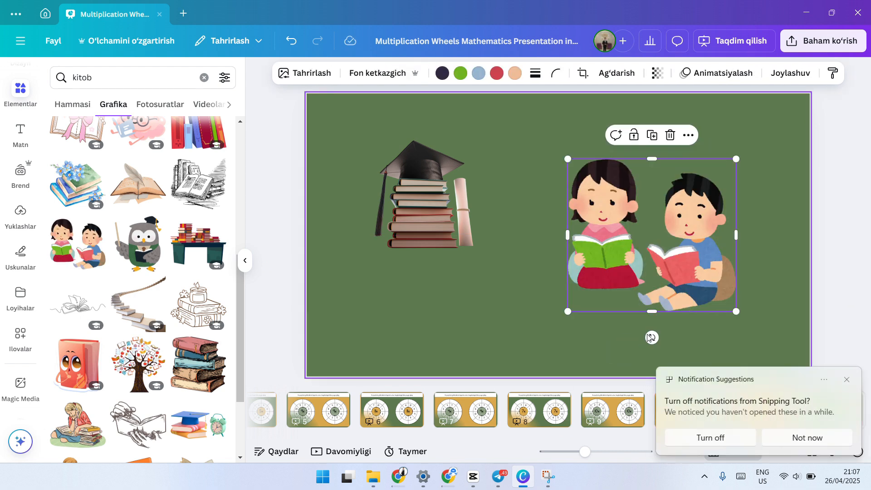
Step: Delete the illustration of the reading children and bring up the video results for "kitob"
click(671, 136)
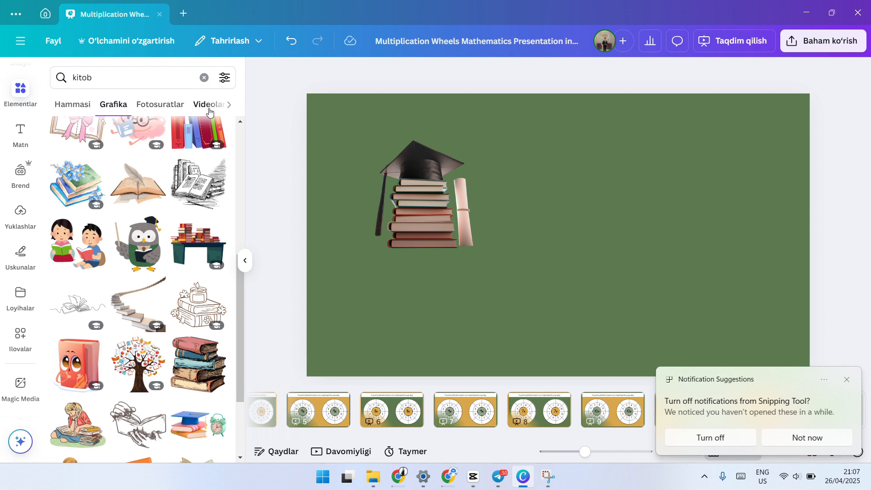
click(209, 105)
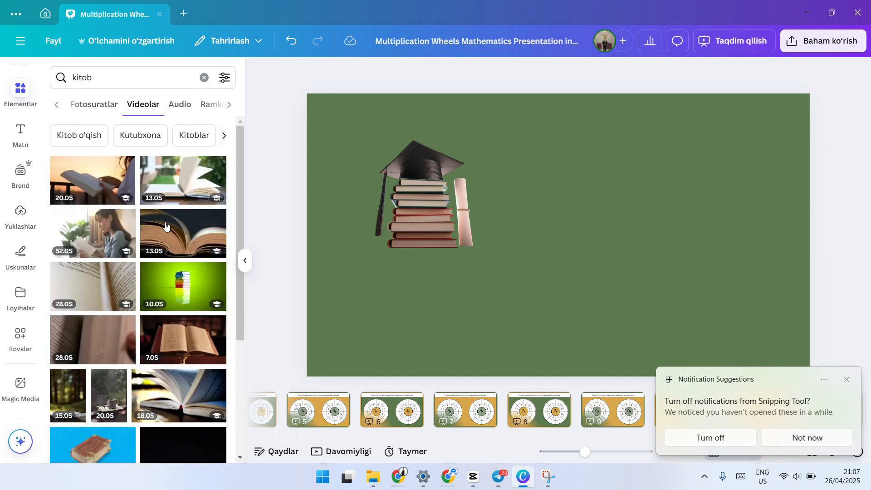
Step: Browse the video results for "kitob", then bring up and look through the audio results for the same search
scroll(165, 225, down, 10)
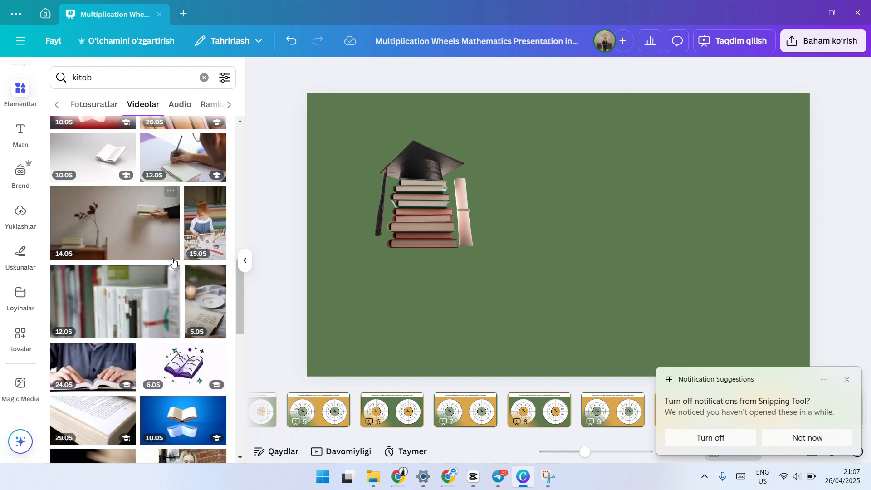
scroll(175, 265, down, 3)
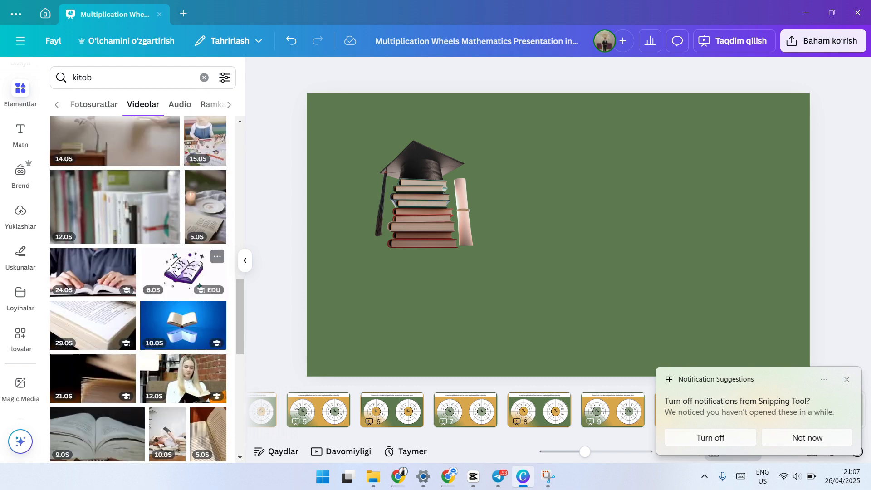
scroll(177, 269, down, 5)
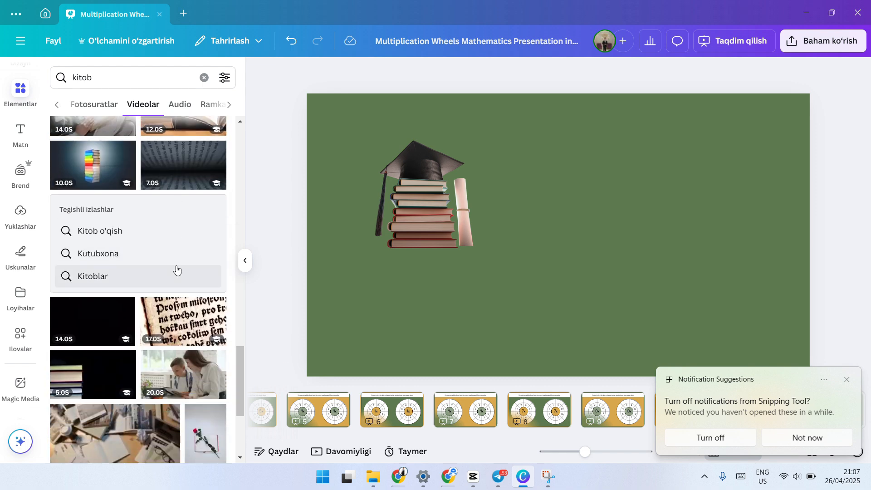
scroll(177, 270, up, 5)
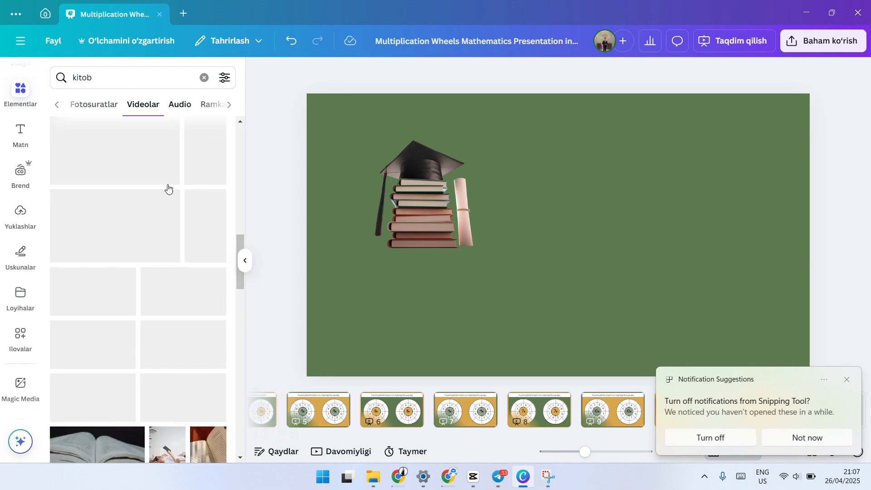
click(179, 105)
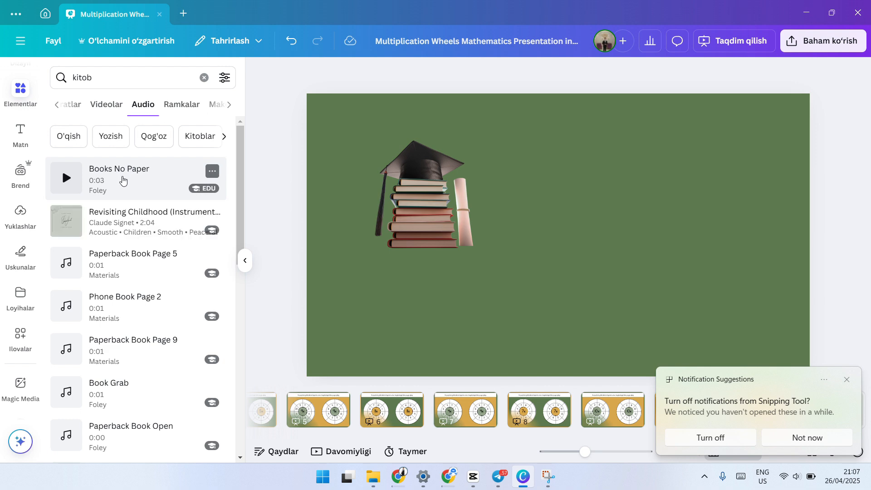
scroll(145, 202, down, 10)
scroll(145, 205, down, 10)
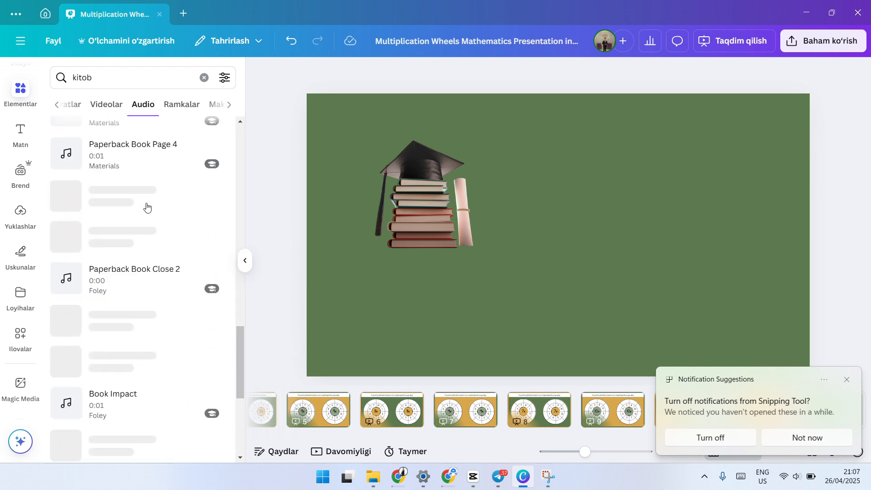
scroll(233, 368, down, 10)
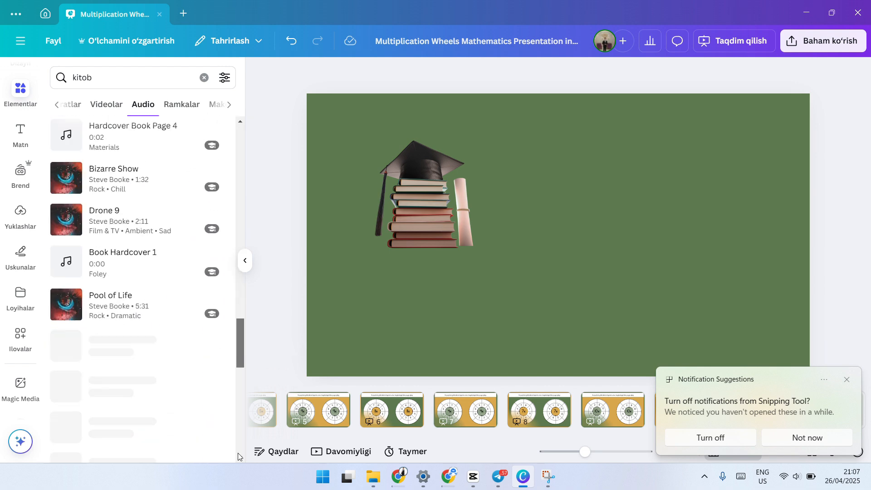
scroll(228, 245, up, 5)
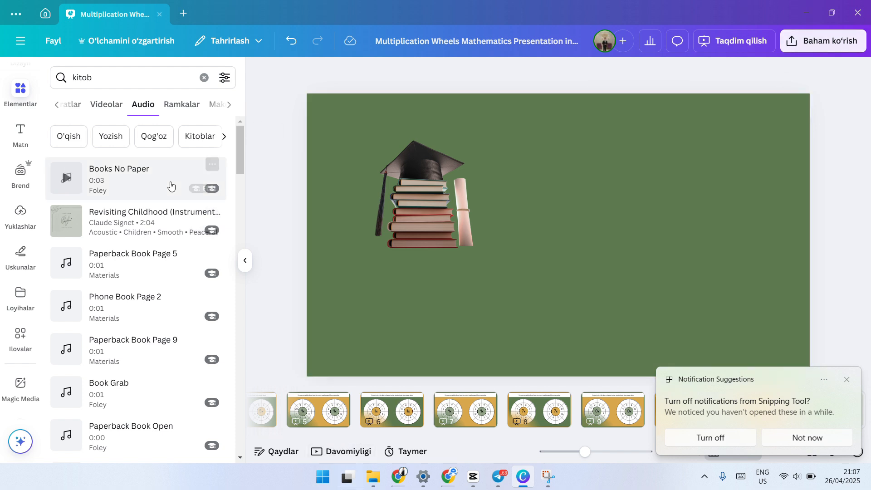
scroll(136, 245, down, 2)
scroll(135, 249, down, 2)
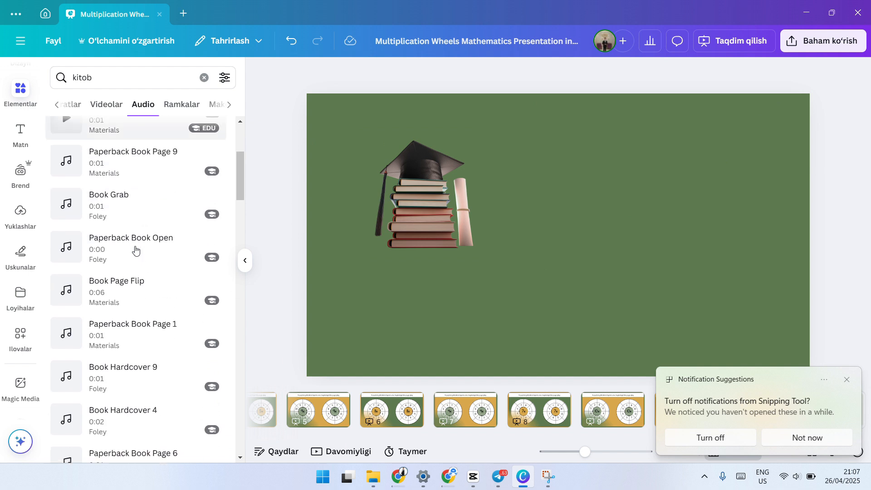
scroll(168, 181, up, 4)
Step: Place the book-shaped frame from the "kitob" frame results on the slide's right half, then clear the search and open the full frame collection
click(181, 99)
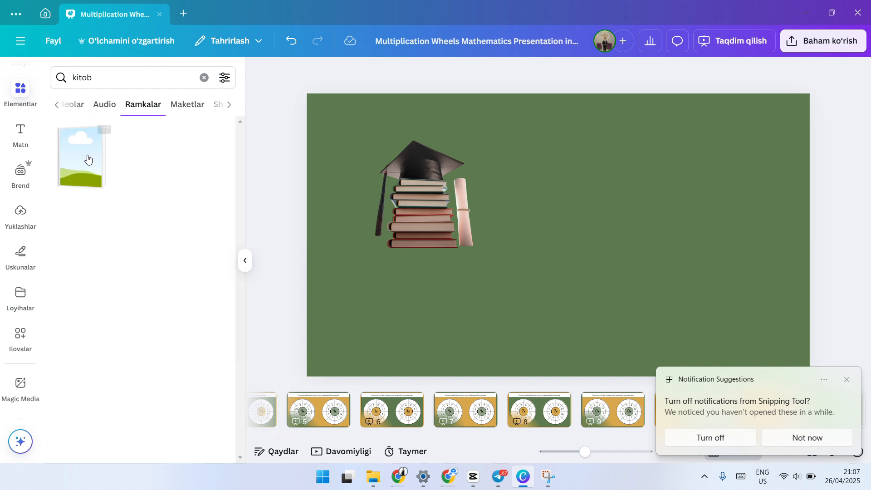
drag(91, 162, 631, 175)
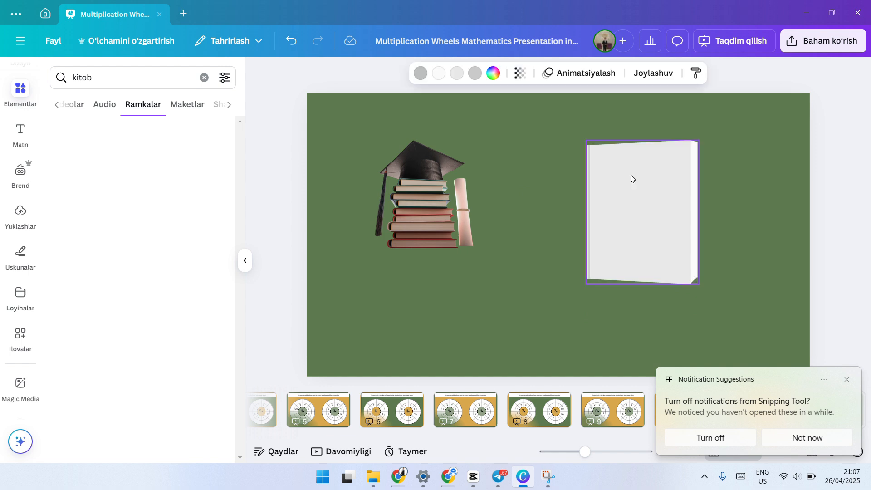
click(204, 78)
scroll(151, 207, down, 6)
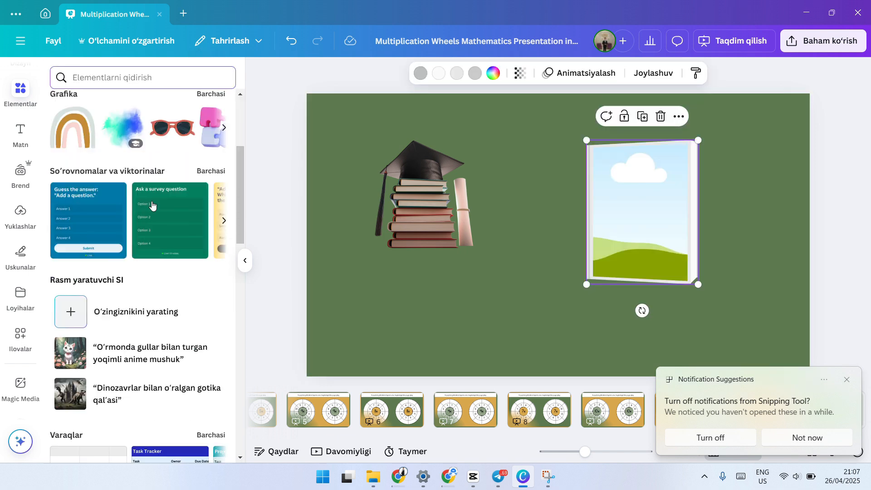
scroll(109, 245, down, 10)
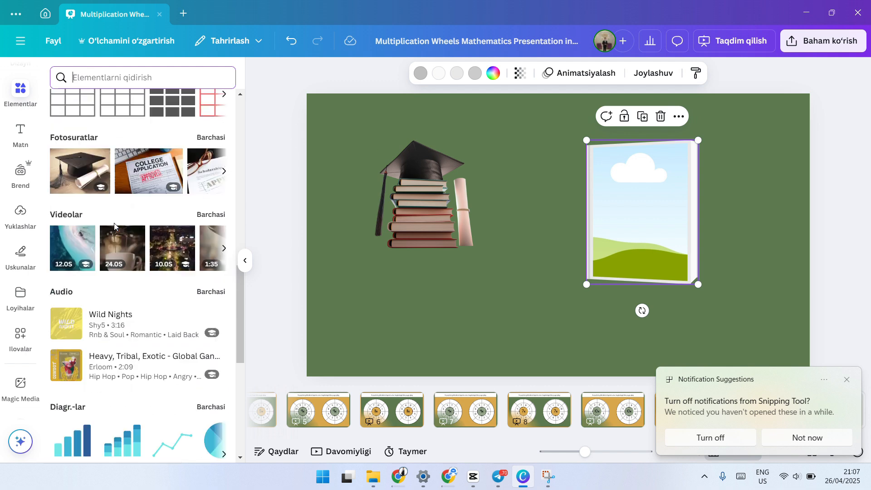
scroll(114, 227, down, 8)
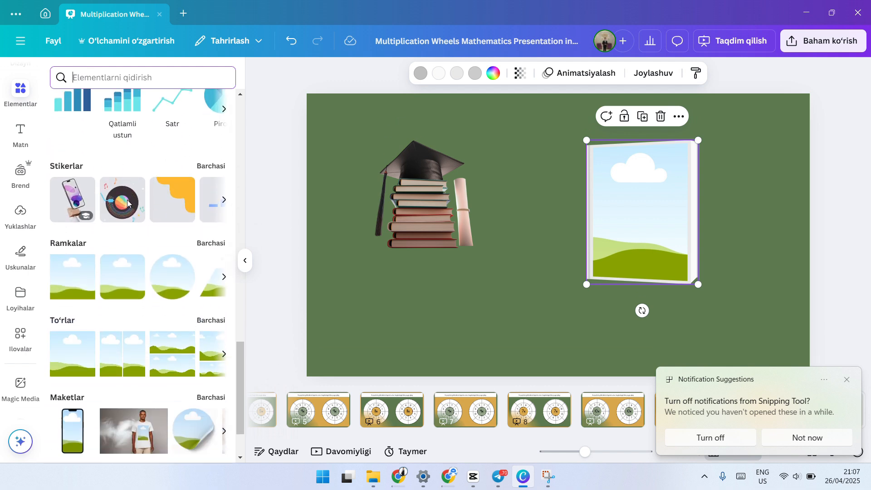
scroll(109, 205, down, 1)
click(211, 149)
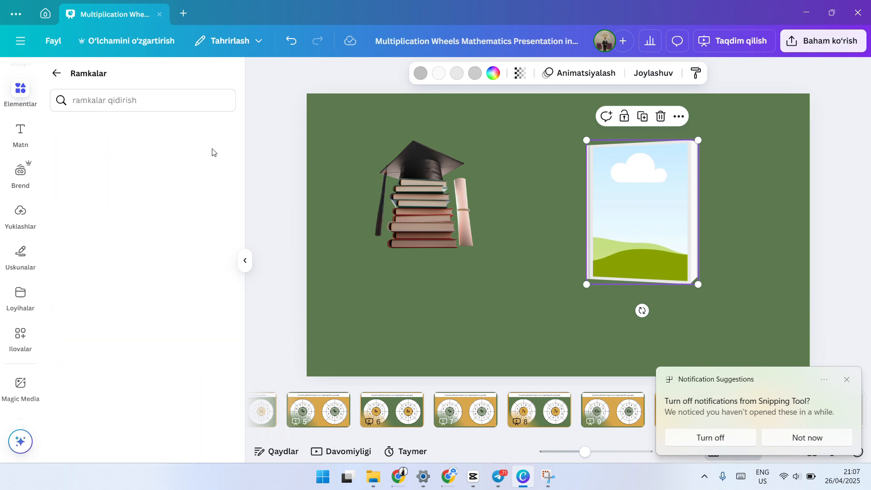
Step: Place the tablet device frame in the middle of the slide and shift the book frame toward the upper-right corner
scroll(106, 221, down, 5)
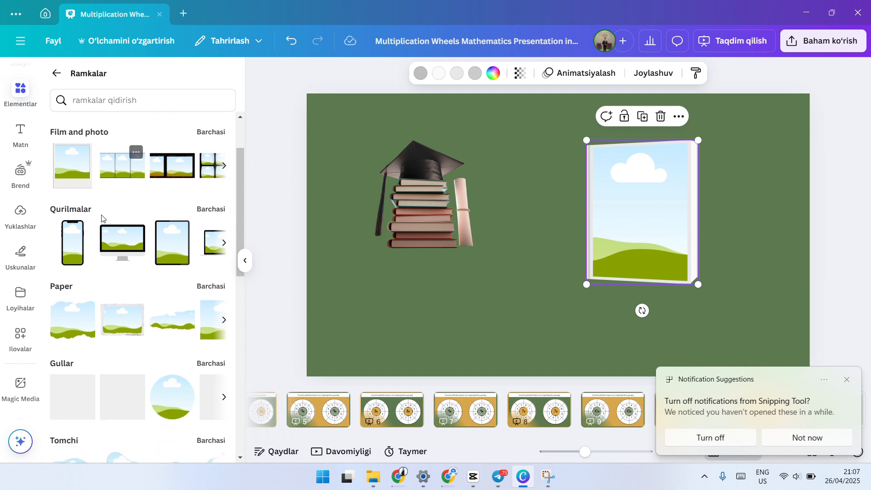
scroll(136, 164, up, 2)
drag(167, 207, 509, 181)
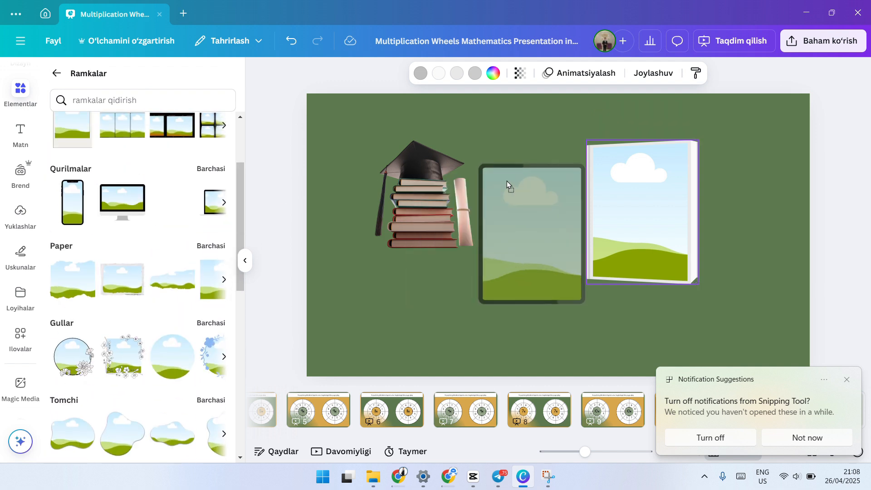
drag(649, 196, 735, 169)
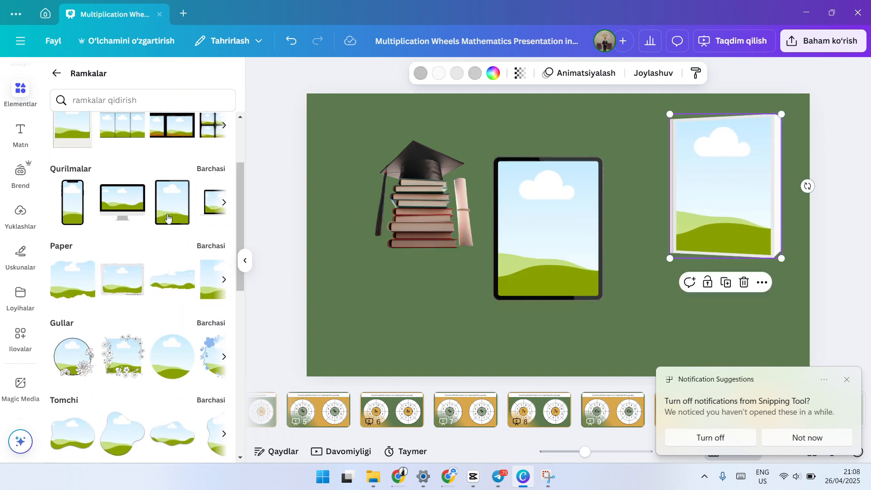
Step: Add the smartphone device frame over the graduation cap cut-out and delete the cut-out
drag(100, 212, 411, 184)
click(380, 170)
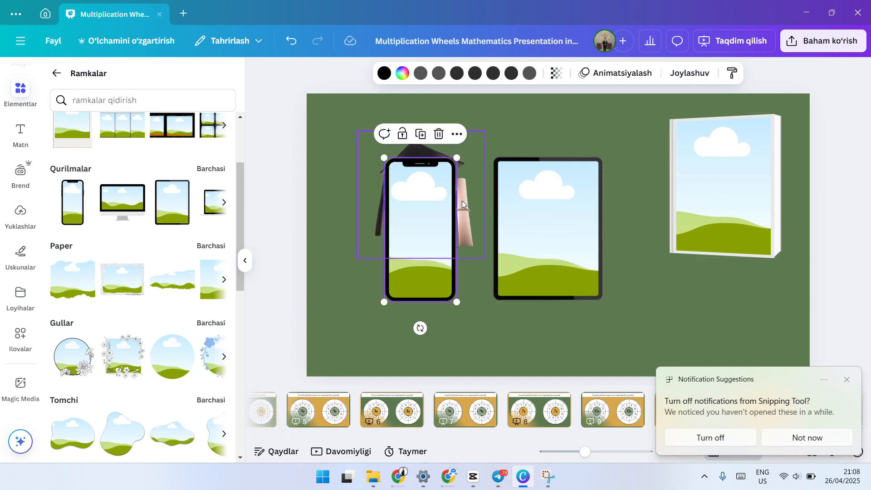
click(440, 109)
Step: Line up the phone, tablet and book frames in a row across the slide's upper part, and place the round flower frame below them
drag(419, 231, 380, 177)
click(529, 211)
drag(528, 212, 496, 177)
drag(403, 183, 415, 201)
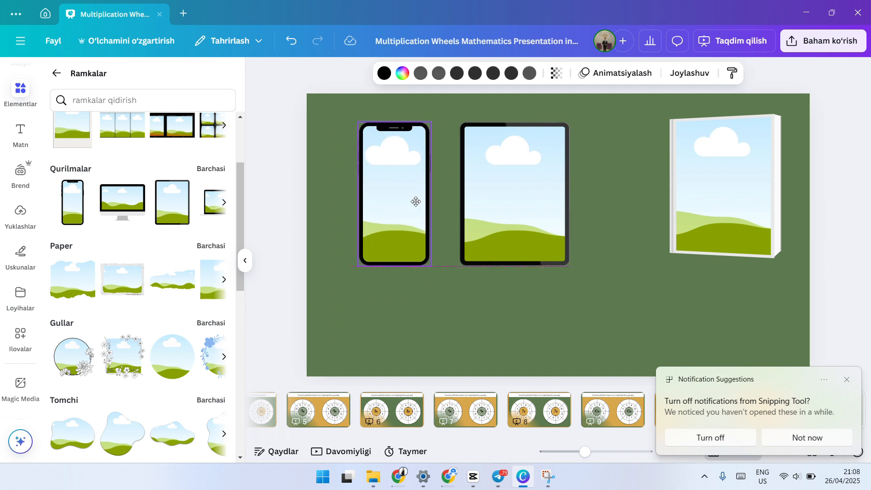
drag(728, 197, 669, 205)
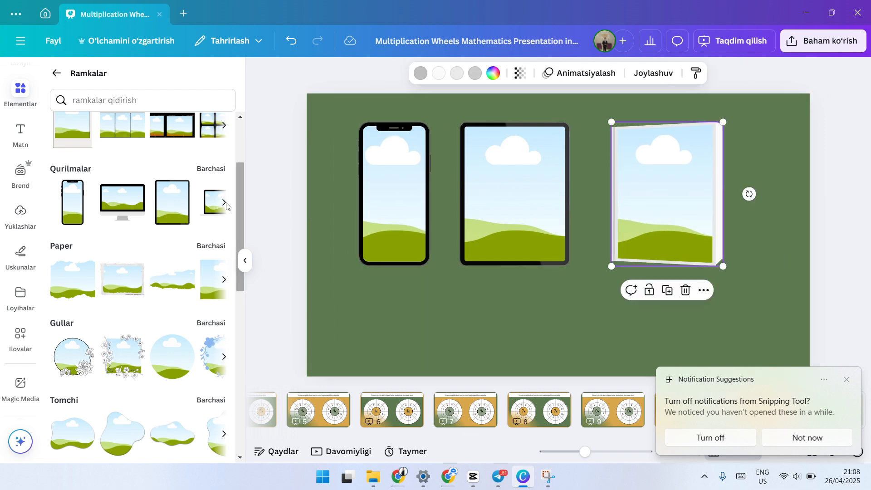
scroll(148, 309, down, 2)
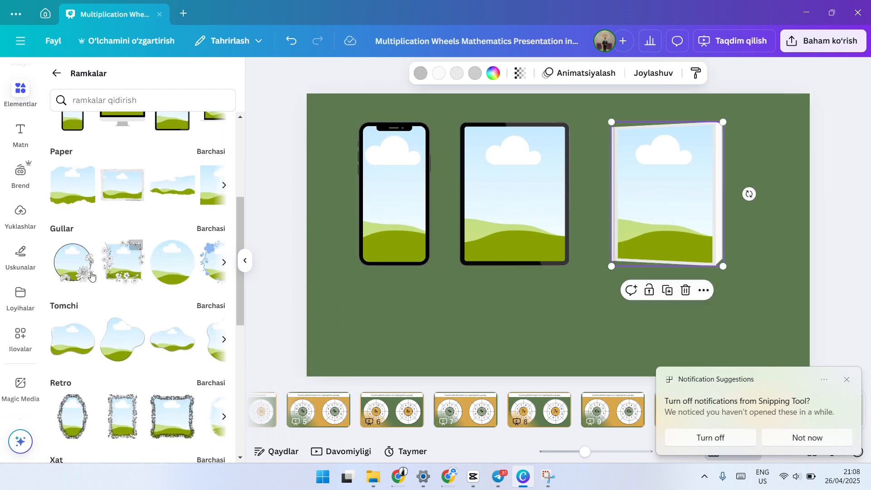
drag(92, 275, 440, 272)
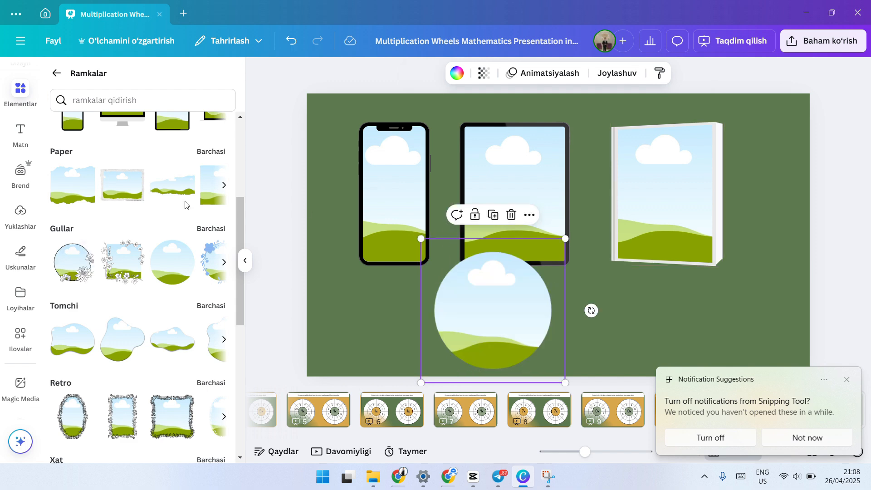
Step: Open the full set of magic-recommended photos and fill the tablet frame with the photo of a hand holding a phone on orange
click(56, 73)
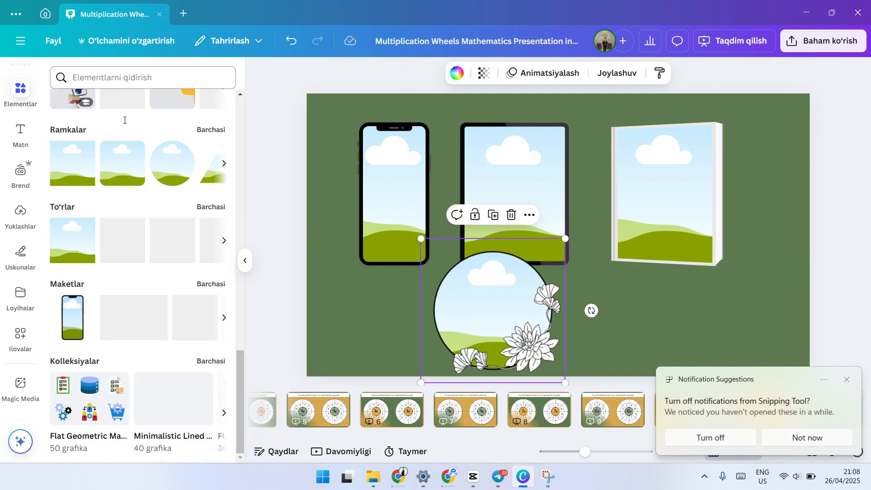
scroll(137, 140, up, 3)
scroll(136, 141, up, 8)
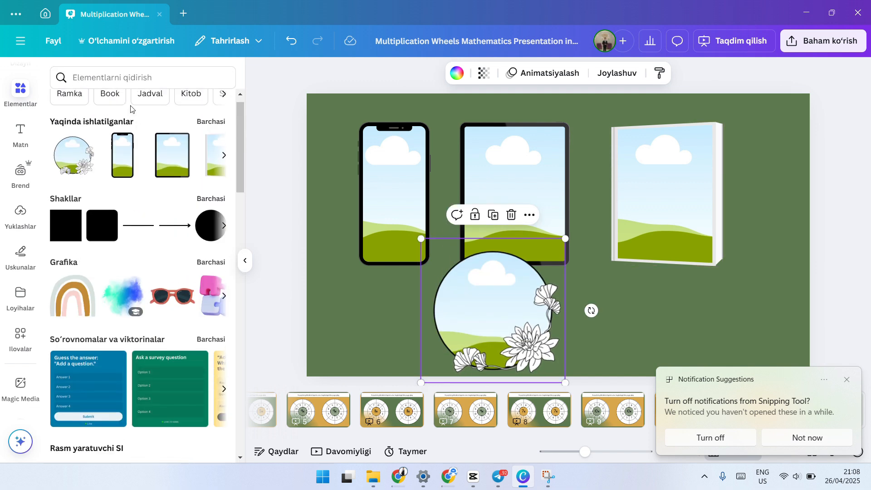
scroll(131, 139, down, 15)
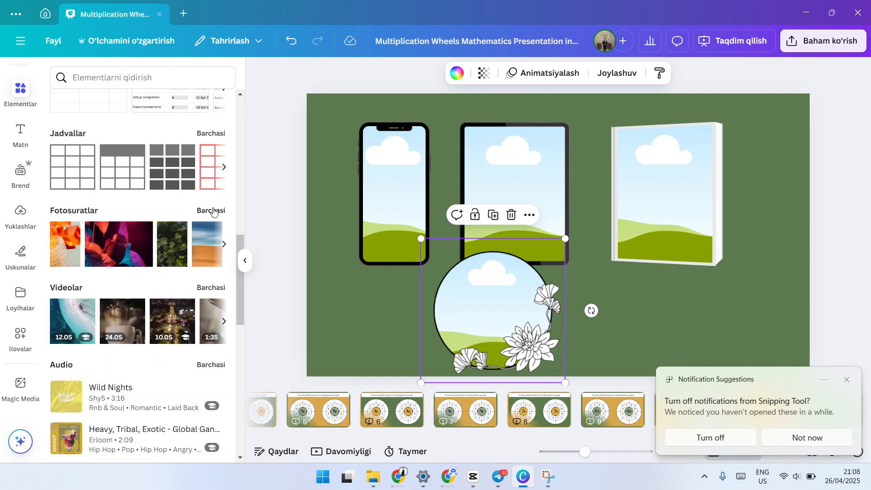
click(212, 210)
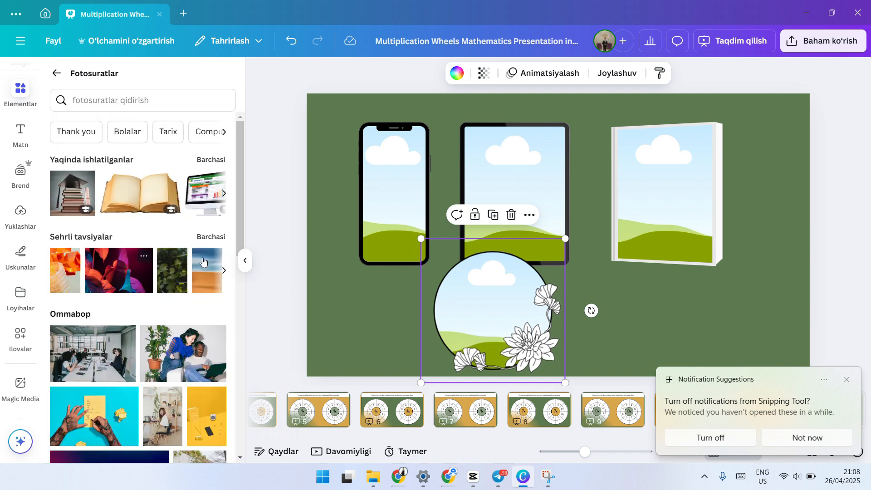
click(222, 236)
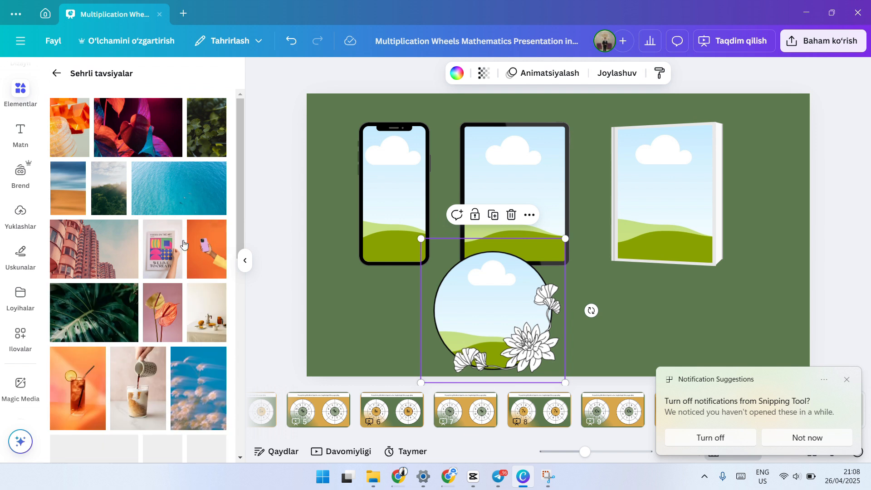
drag(198, 260, 511, 177)
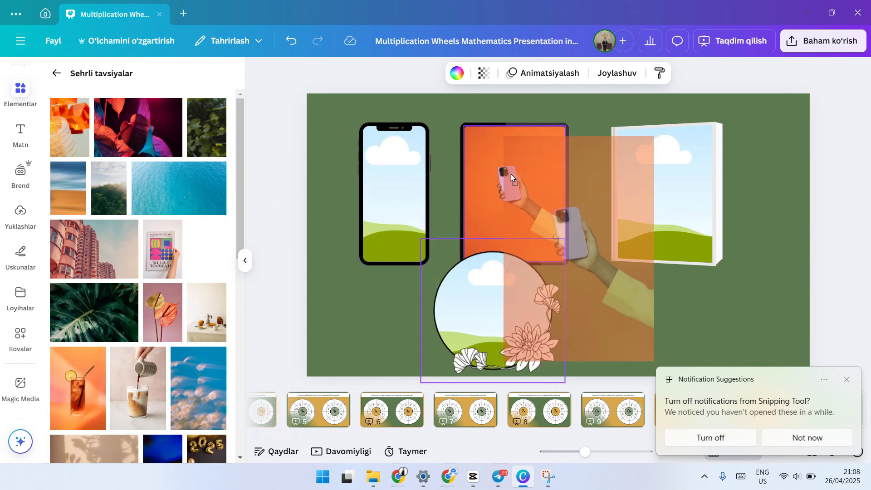
drag(547, 140, 548, 142)
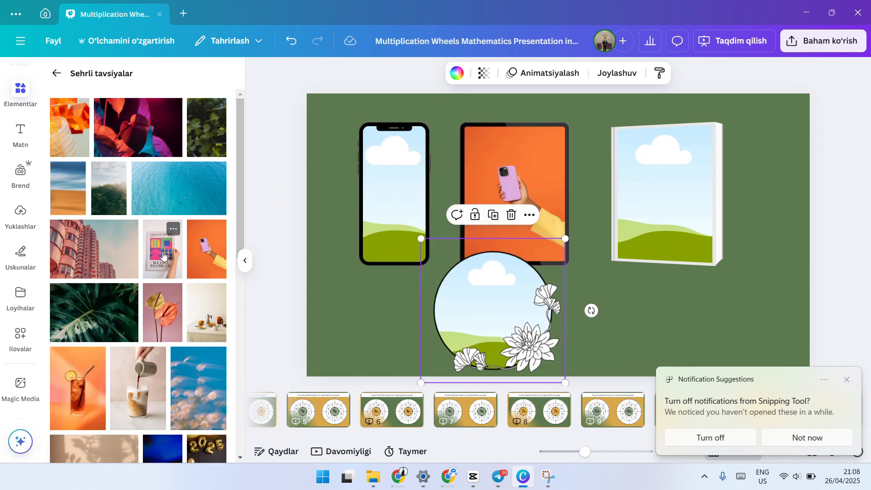
Step: Fill the book frame with the art poster photo, the round flower frame with the anthurium photo and the phone frame with the pink building photo
drag(162, 249, 656, 151)
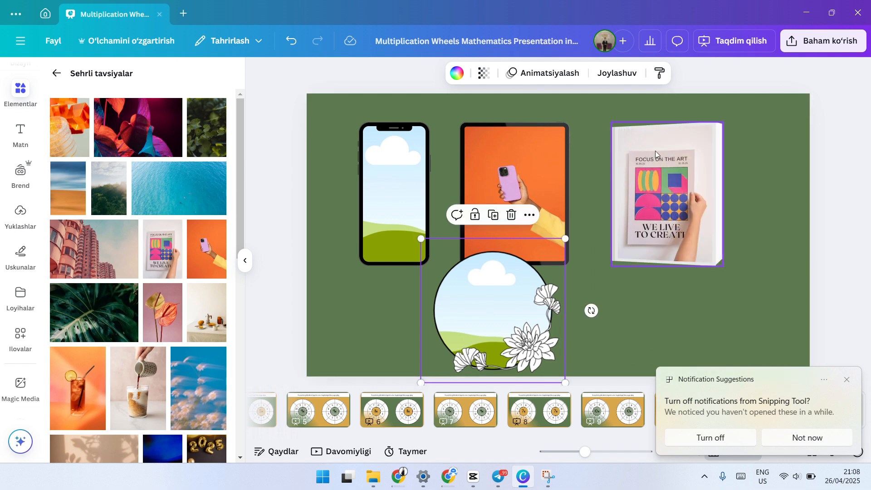
drag(169, 299, 477, 292)
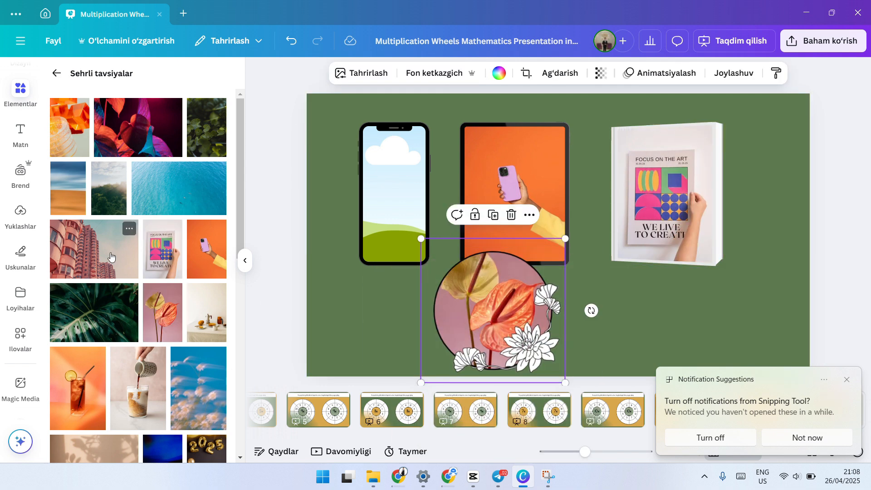
drag(104, 256, 393, 160)
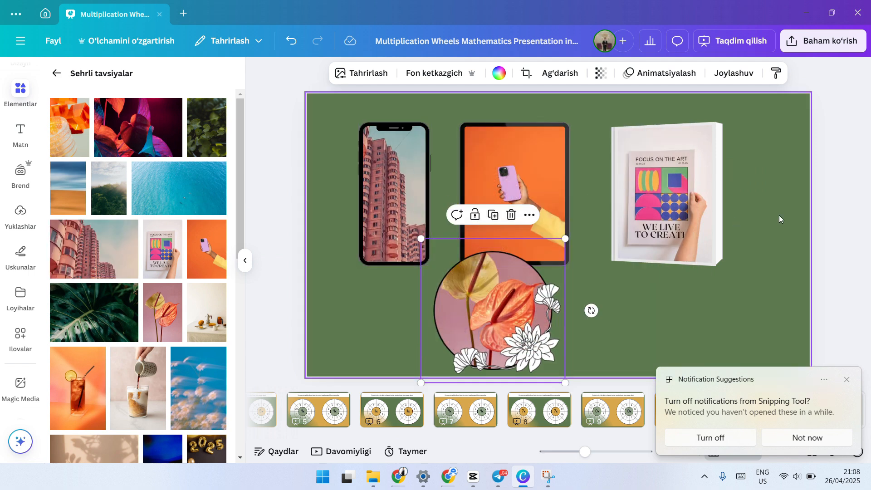
Step: Move the flower, book and phone frames together so they overlap around the tablet frame's right edge
drag(496, 312, 581, 229)
drag(685, 189, 614, 180)
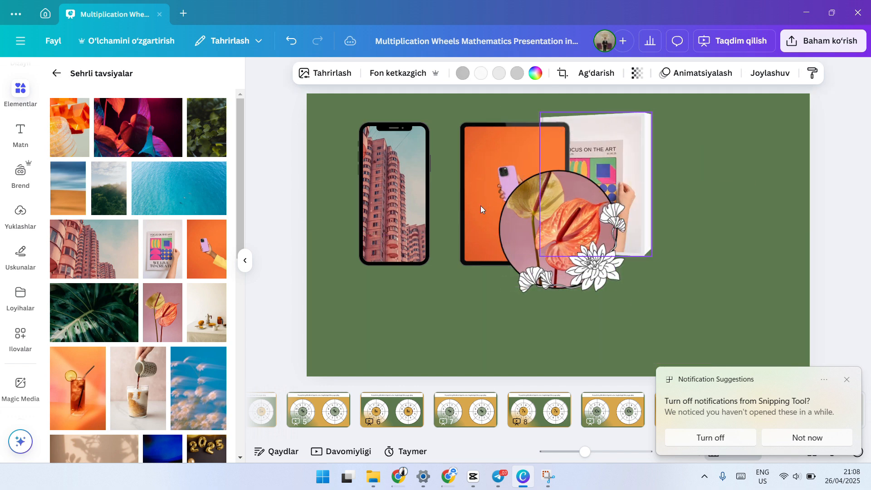
drag(362, 206, 531, 212)
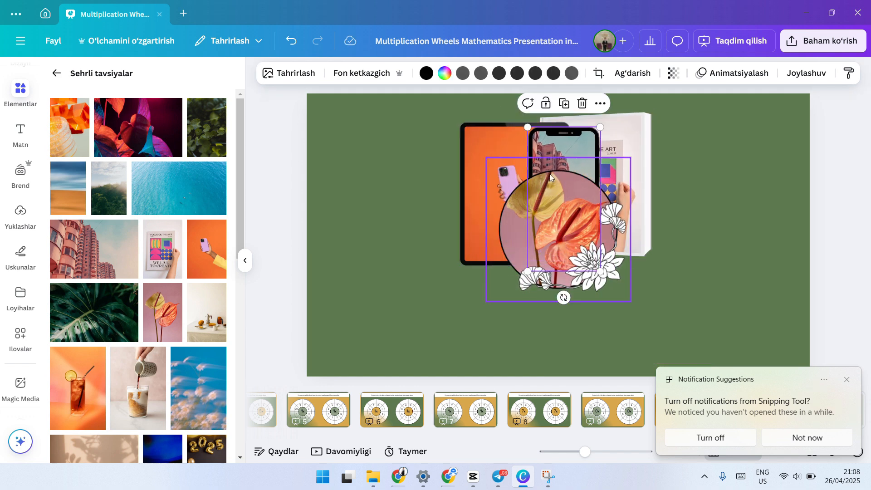
Step: Select the tablet frame and show the list of all layers on the slide
click(703, 148)
right_click(703, 148)
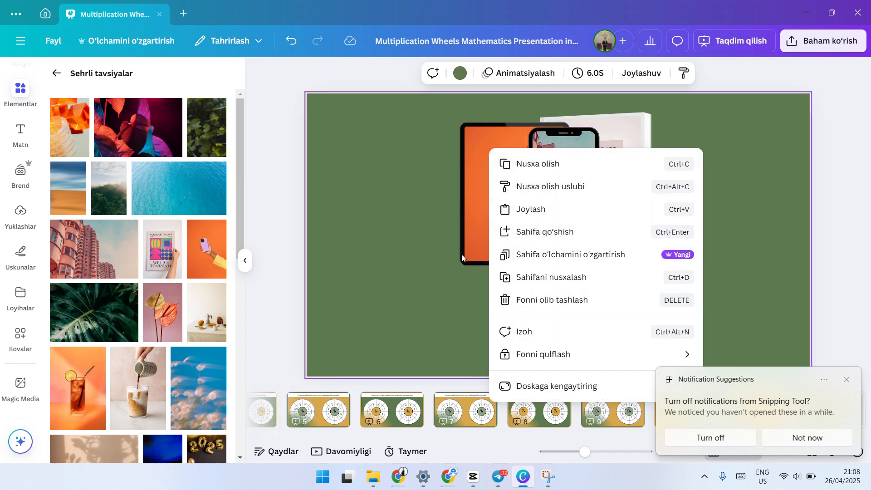
click(469, 201)
right_click(470, 201)
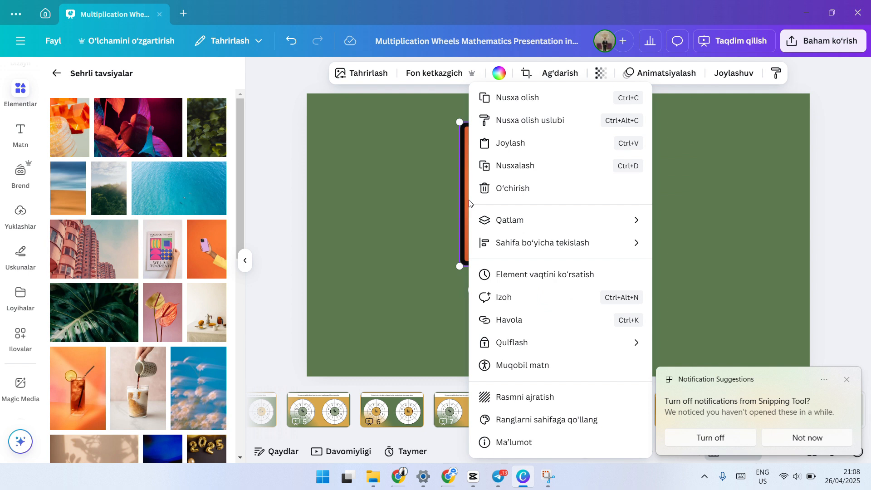
mouse_move(506, 223)
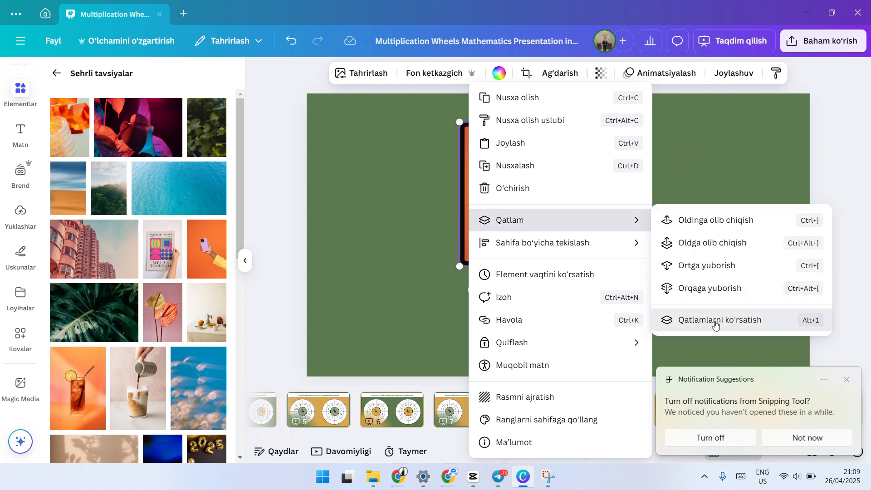
click(701, 329)
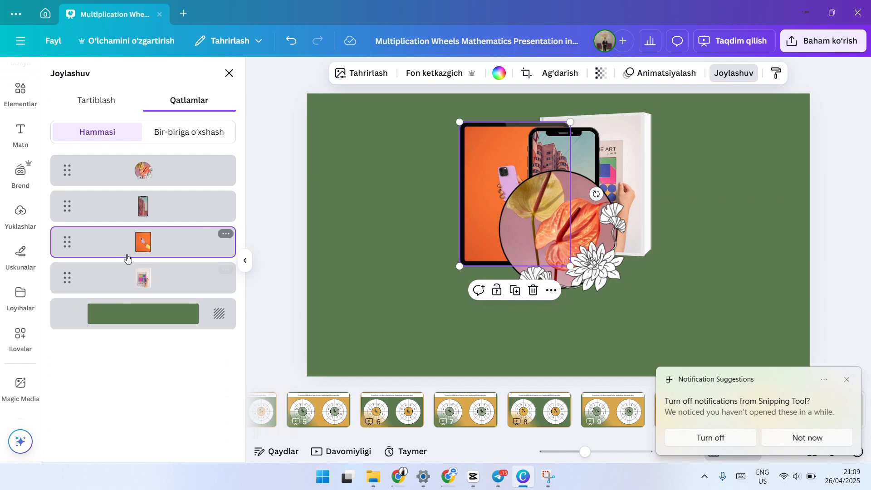
Step: Bring the book frame, the round flower frame and the phone frame to the top of the layer order, one after another
drag(125, 285, 136, 169)
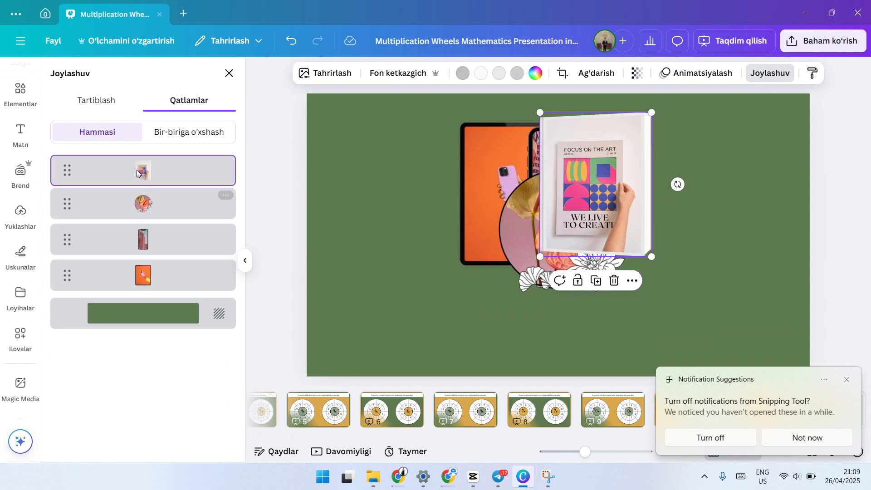
click(79, 200)
drag(103, 200, 103, 169)
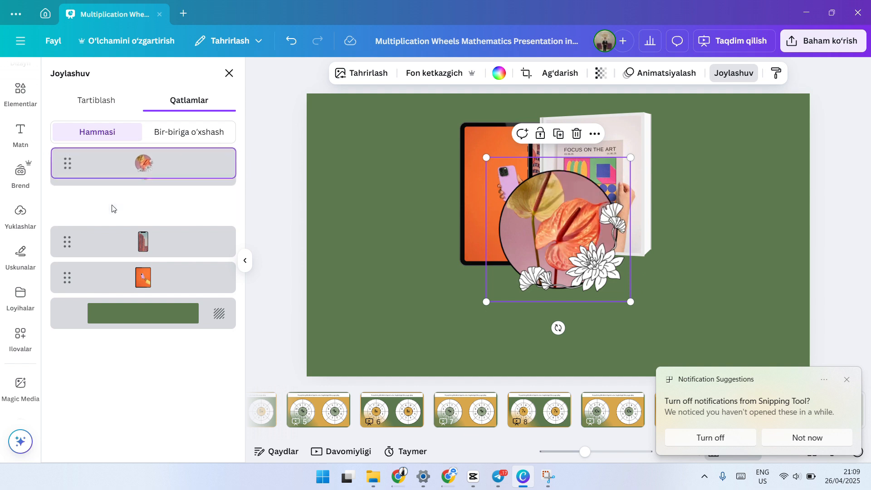
drag(127, 251, 156, 167)
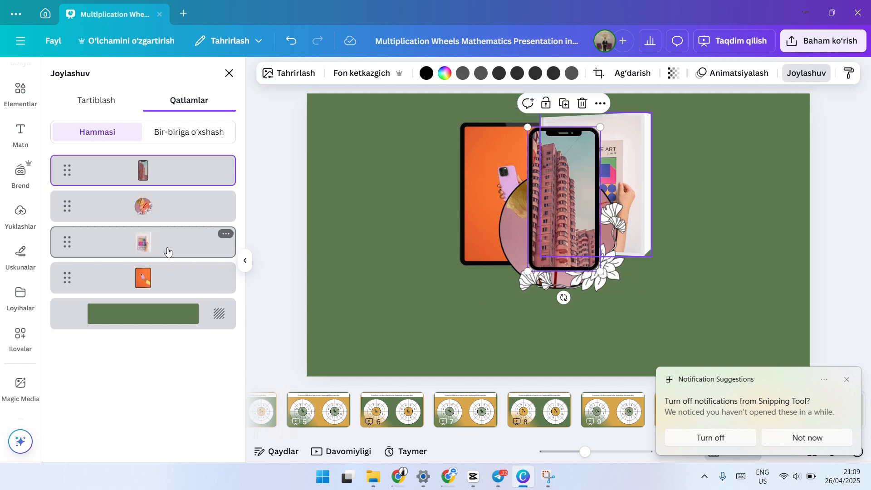
Step: Bring the tablet frame to the top of the layer order, above the phone frame, and dismiss the notification suggestion
click(163, 287)
drag(163, 287, 170, 146)
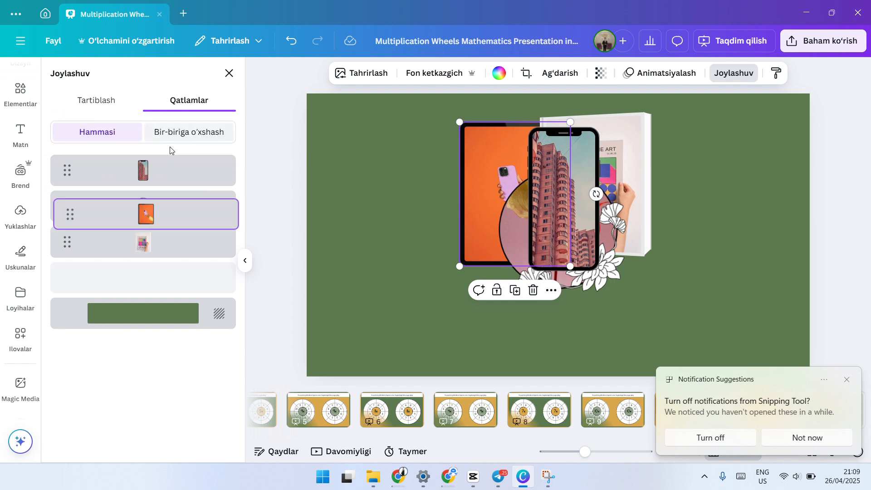
drag(146, 272, 165, 172)
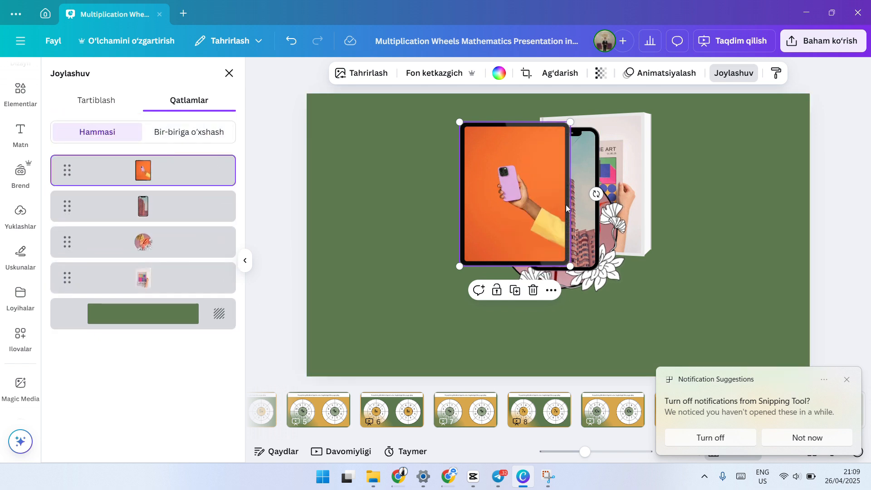
click(847, 380)
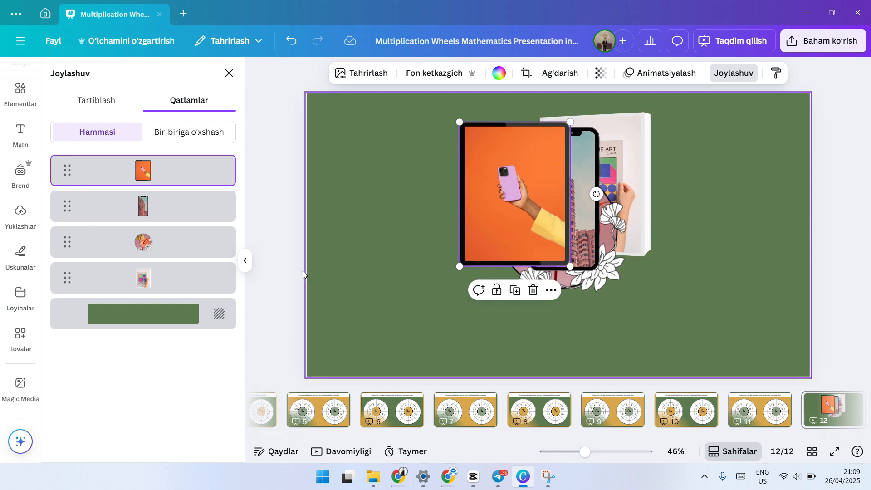
Step: Spread the frames apart: tablet at the slide's left, phone at its right, book beside the phone and flower frame lower in the middle
drag(494, 211, 440, 226)
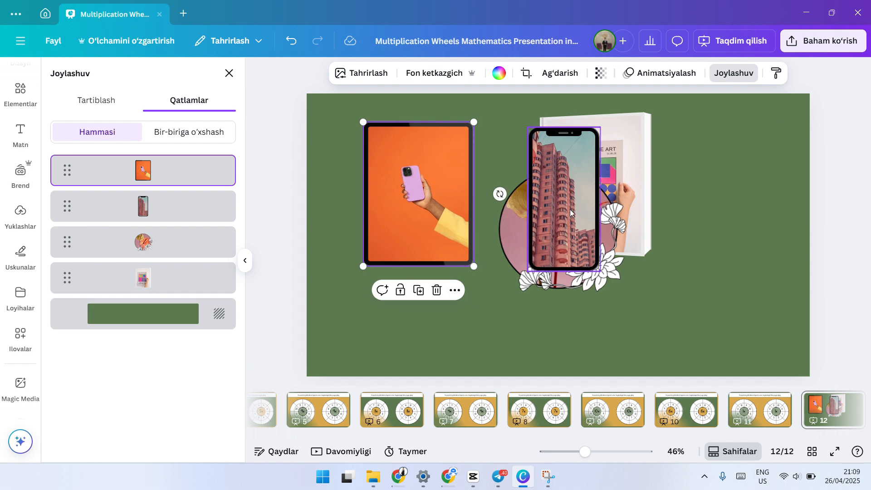
drag(570, 209, 735, 209)
drag(554, 236, 511, 278)
drag(606, 173, 656, 179)
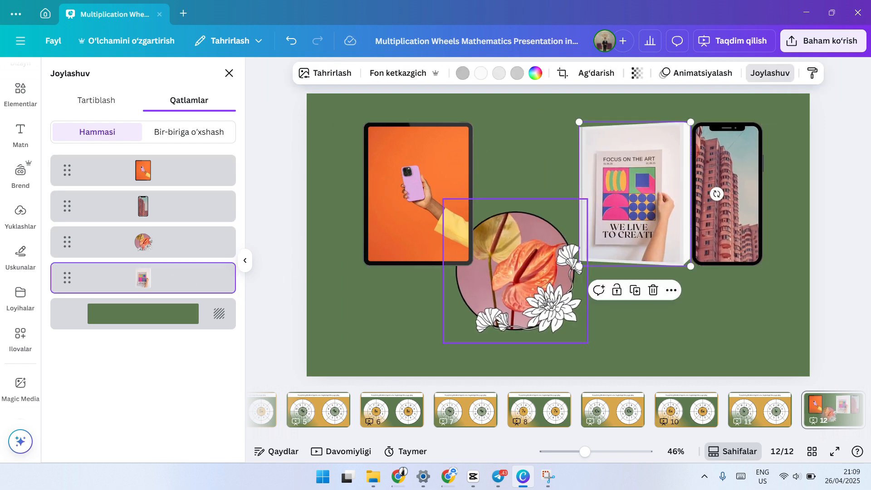